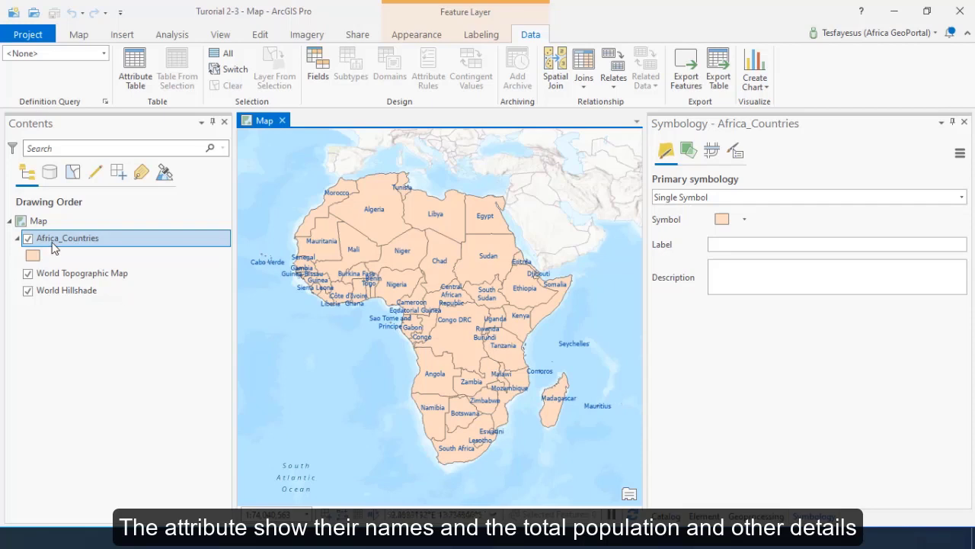
Review the attribute table of the Africa_Countries layer, then close it
right_click(56, 244)
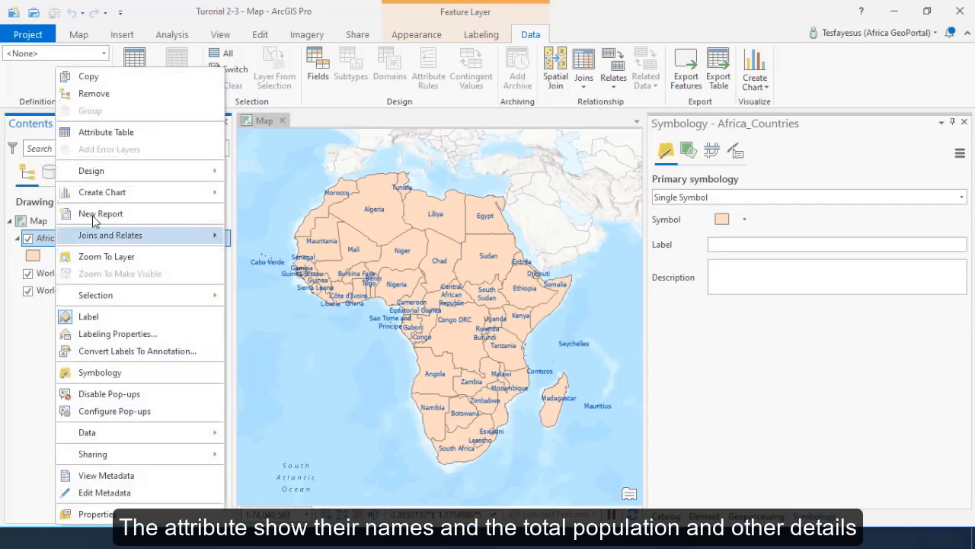
click(105, 132)
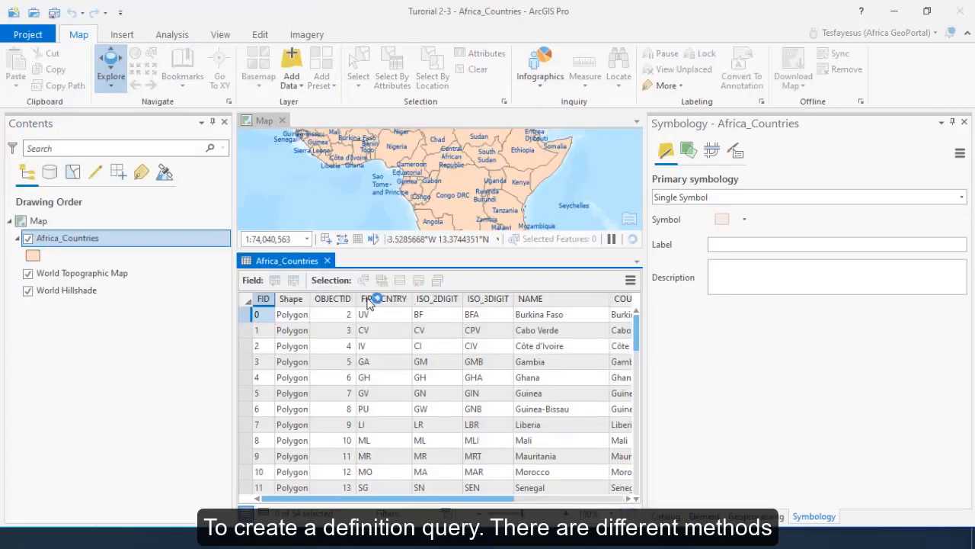
click(327, 261)
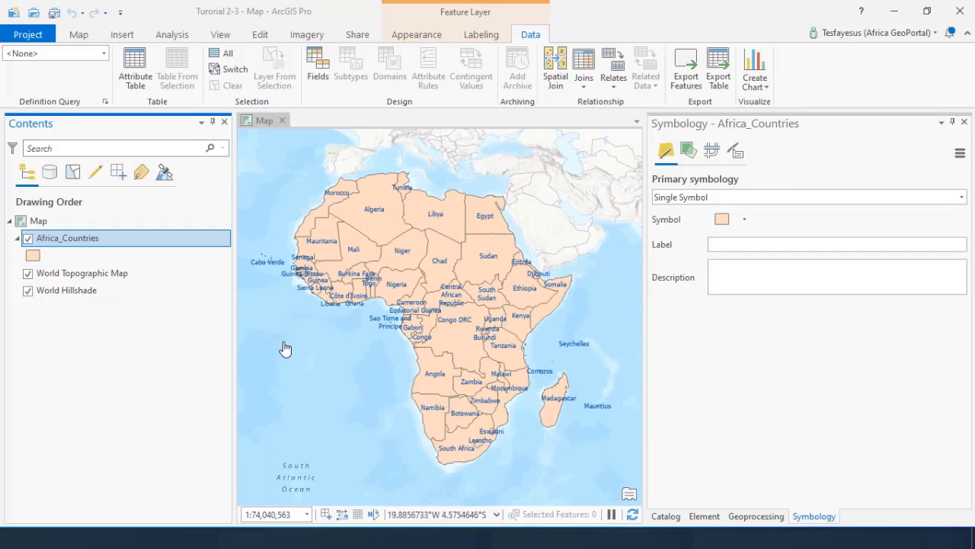
Start a new definition query in the Africa_Countries layer properties
right_click(74, 241)
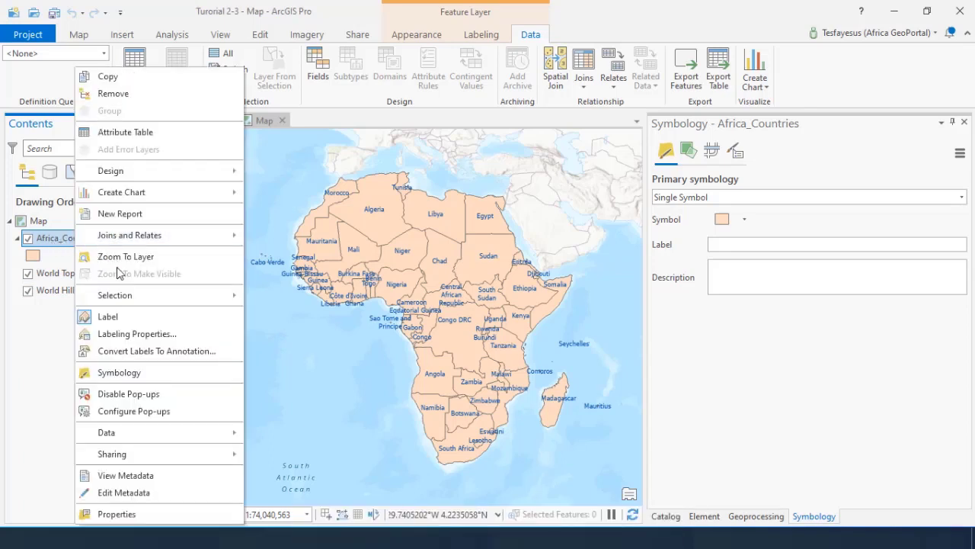
click(117, 515)
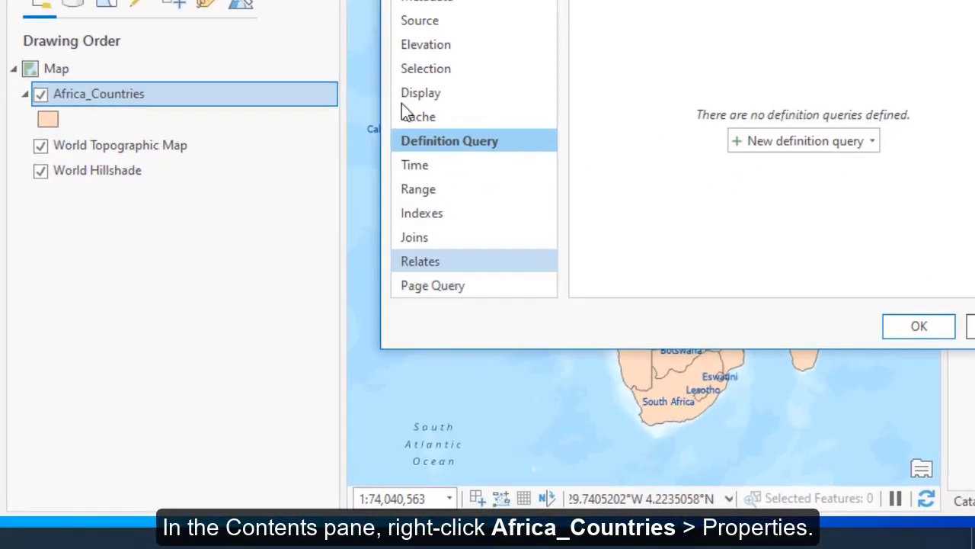
click(433, 94)
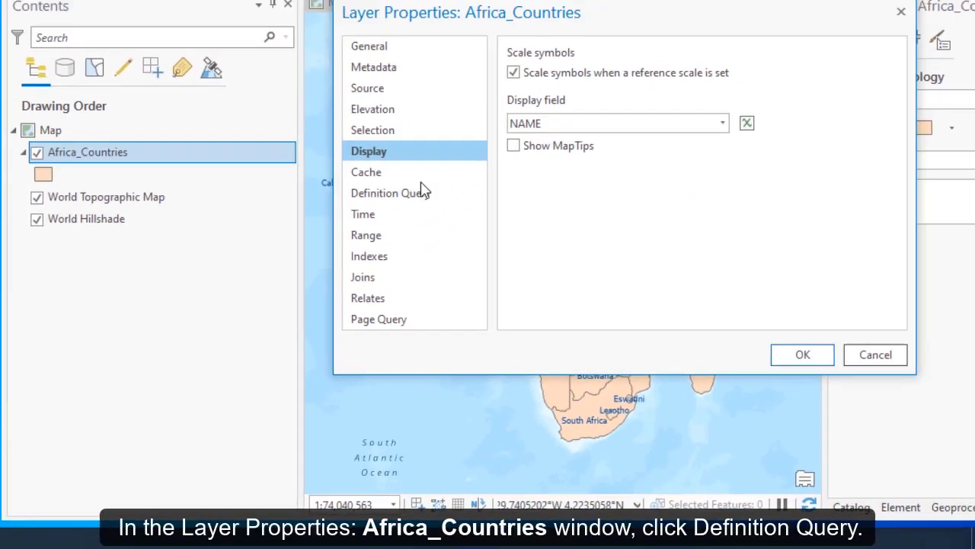
click(396, 193)
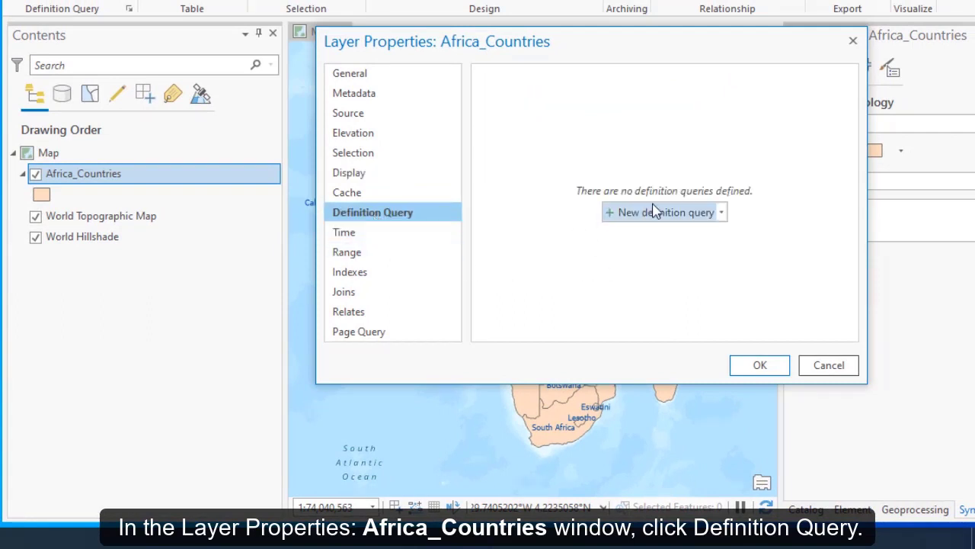
click(722, 215)
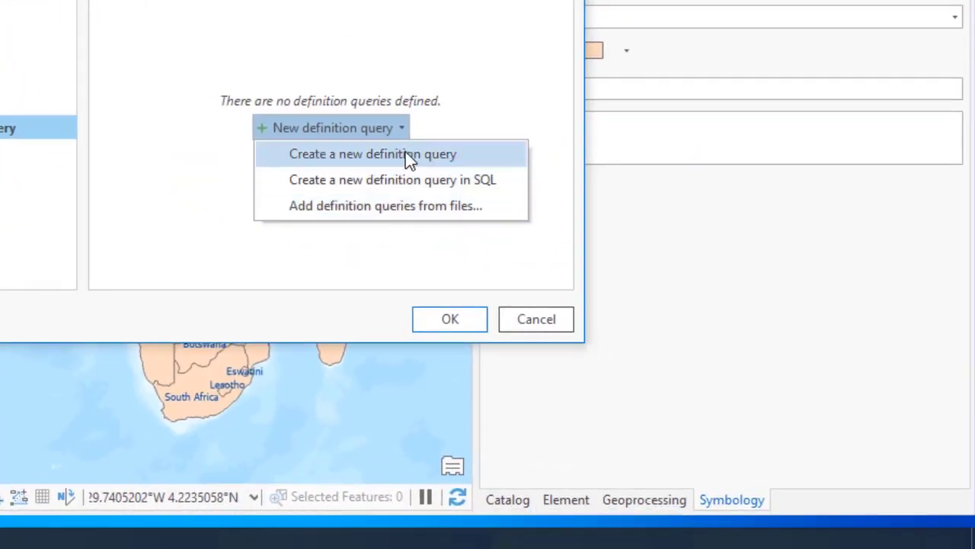
click(406, 152)
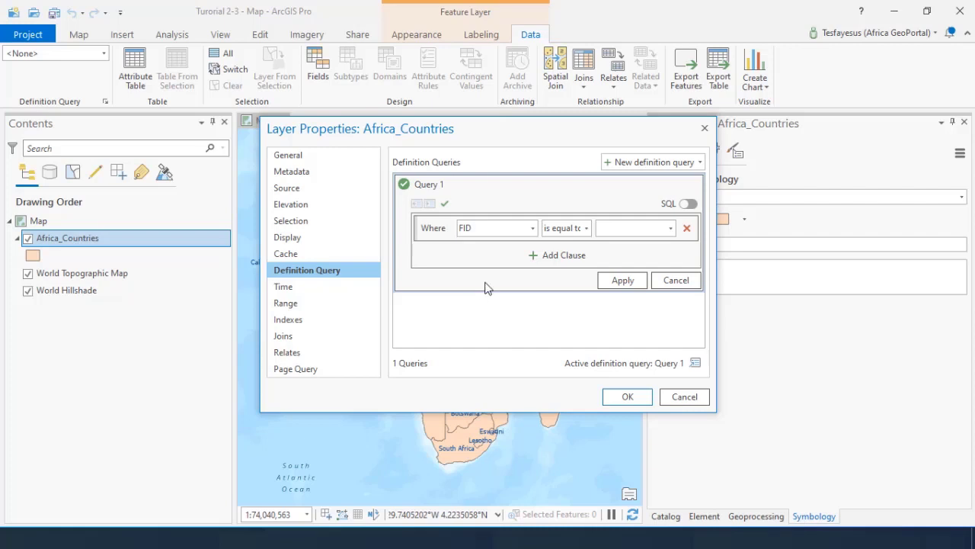
Define the query clause as TOTPOP is greater than 50000000 and apply it to the Africa_Countries layer
click(533, 228)
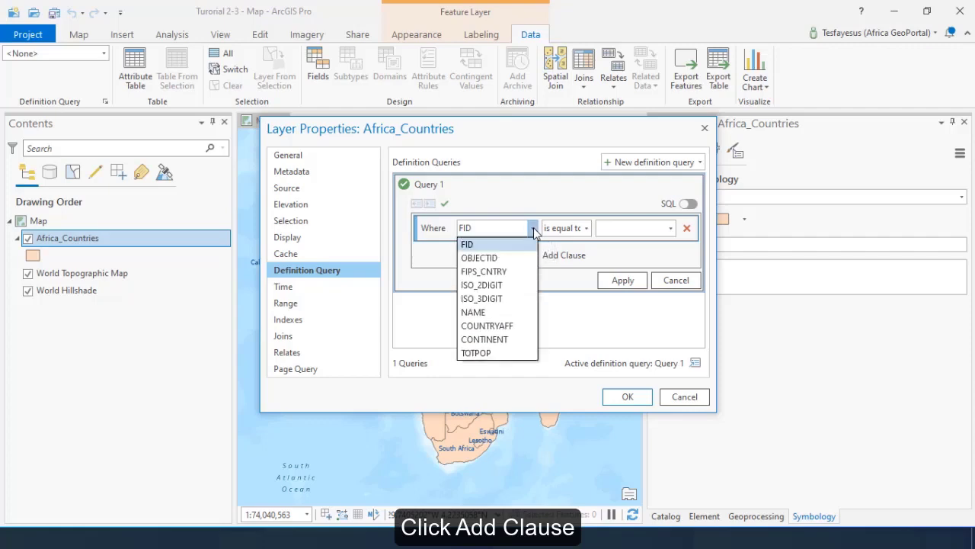
click(532, 228)
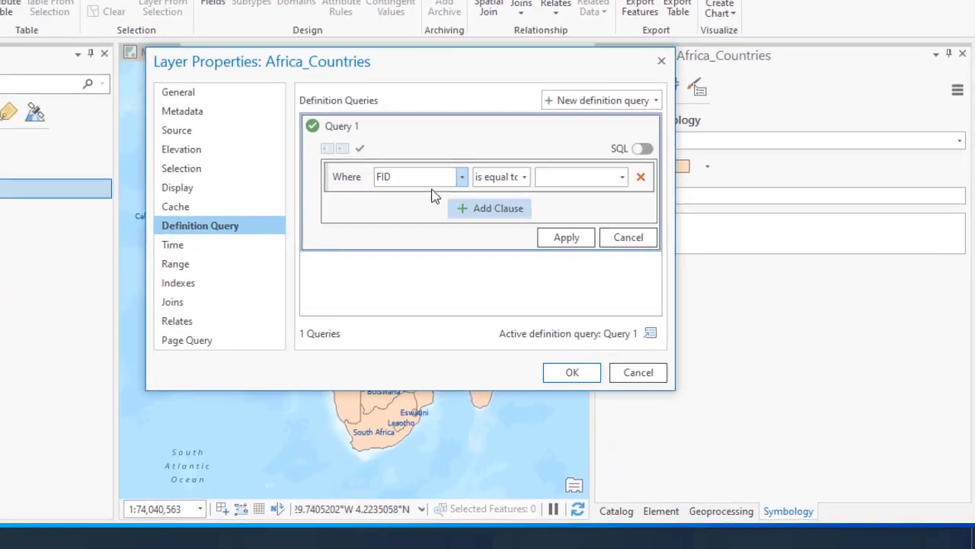
click(429, 155)
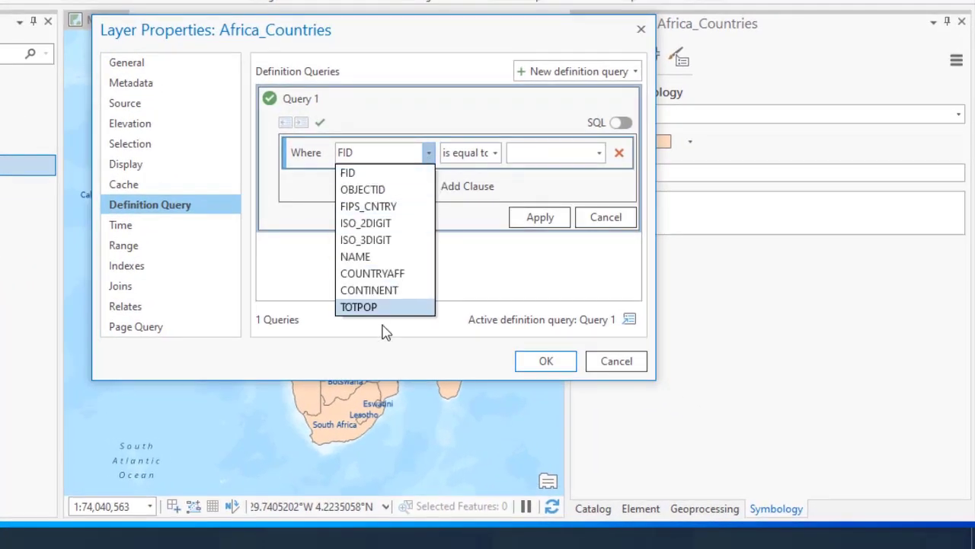
click(365, 307)
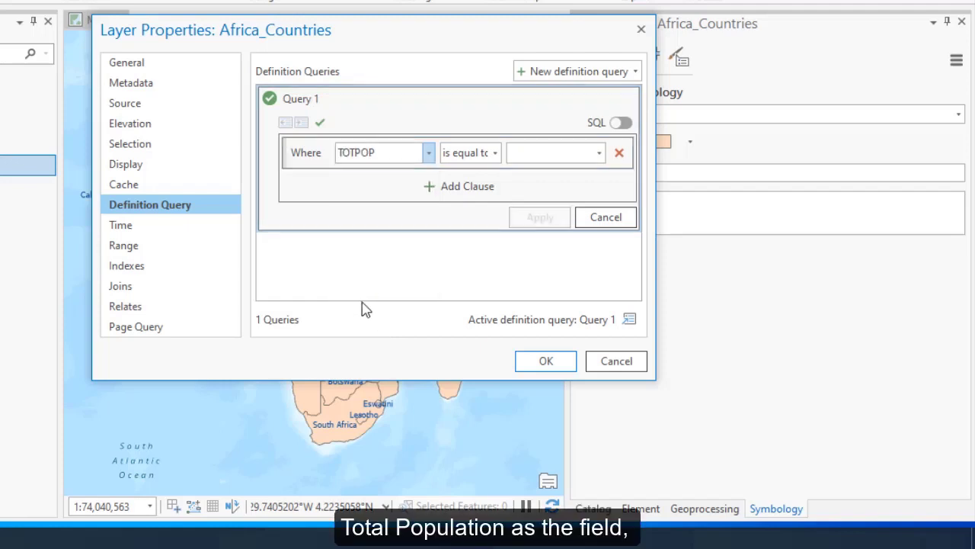
click(496, 155)
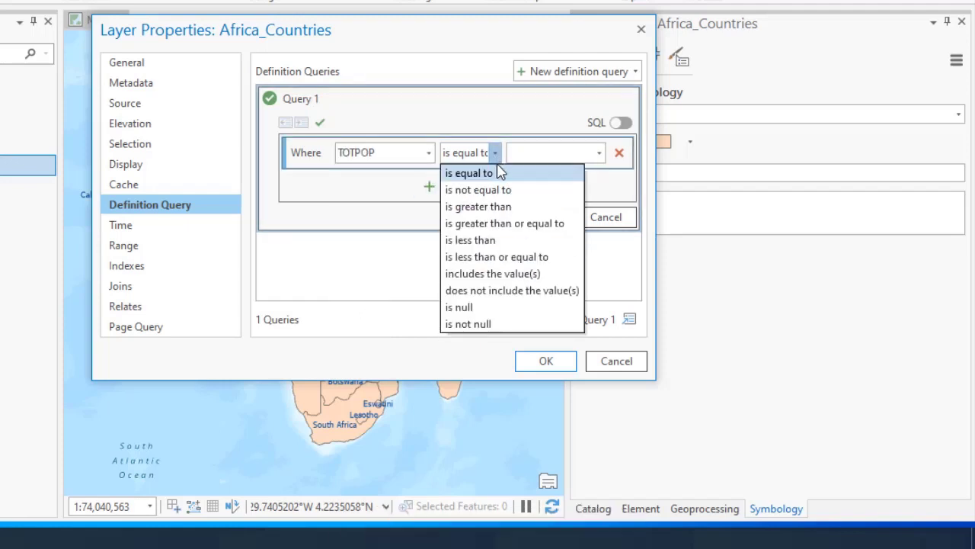
click(492, 207)
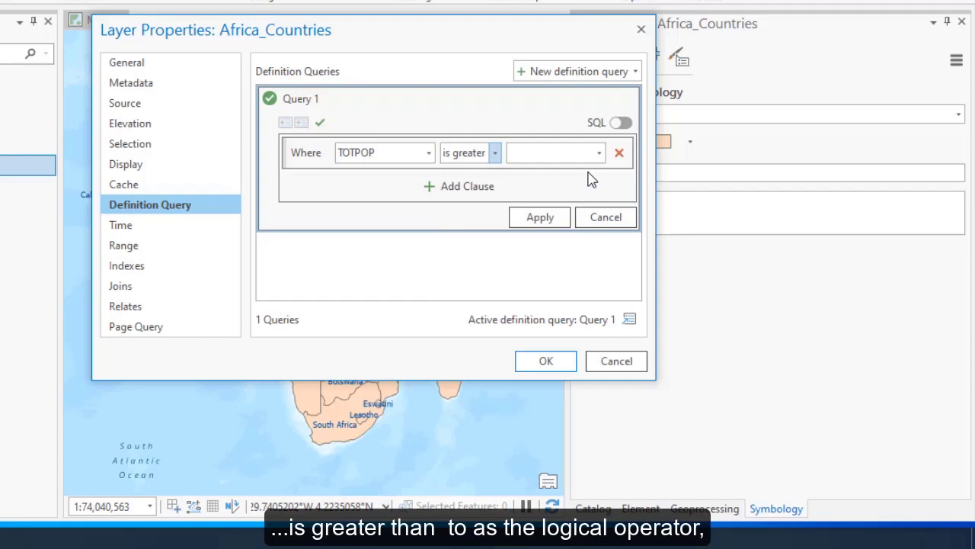
click(547, 152)
text(5)
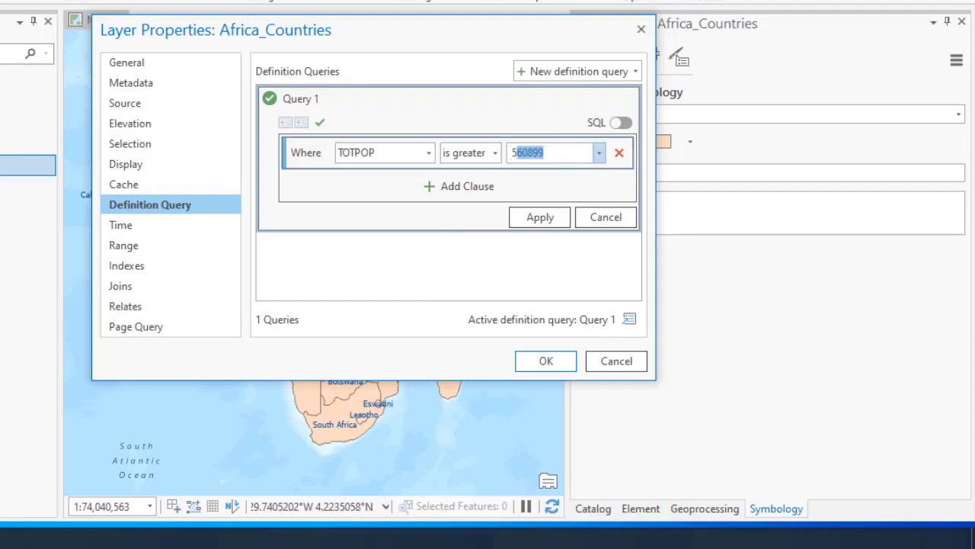
text(000)
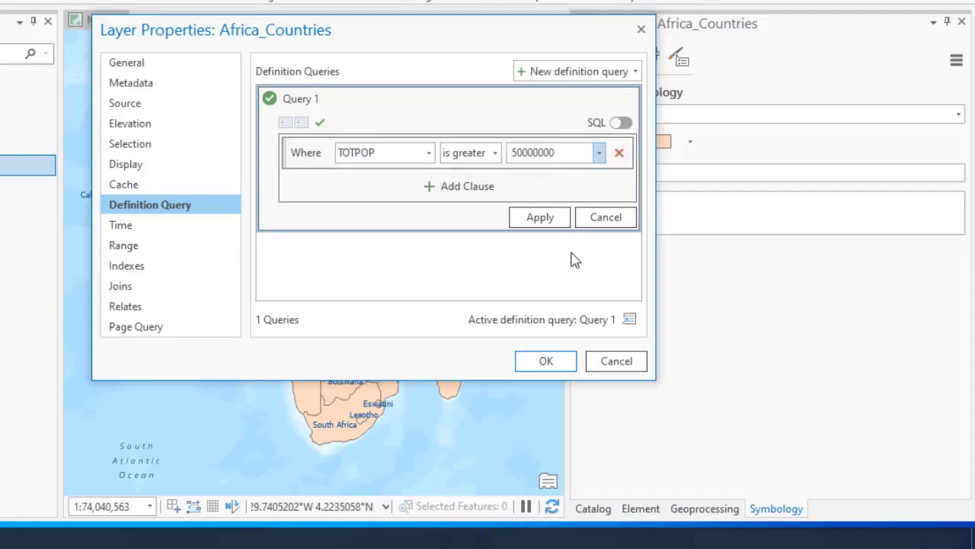
click(540, 221)
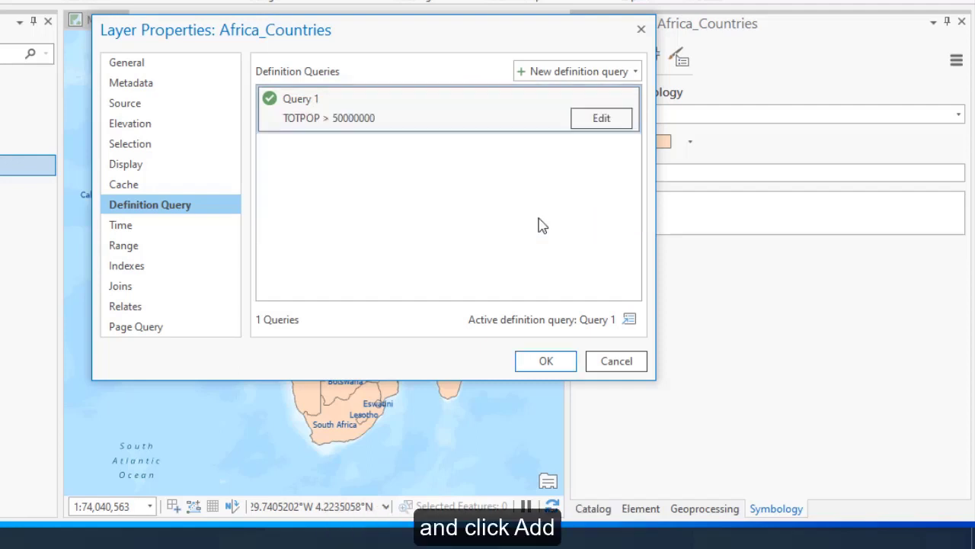
click(544, 364)
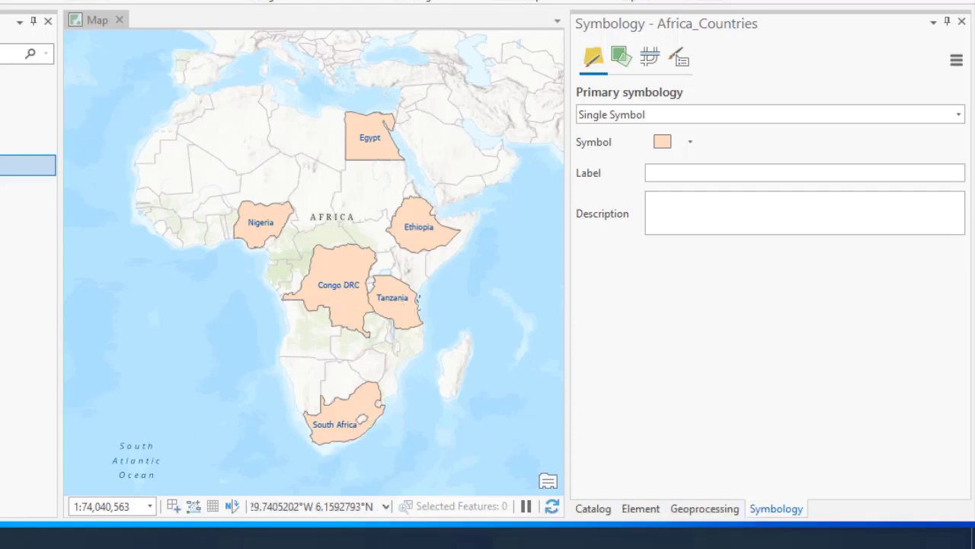
Delete the TOTPOP > 50000000 definition query from the Africa_Countries layer and save the layer properties
right_click(7, 165)
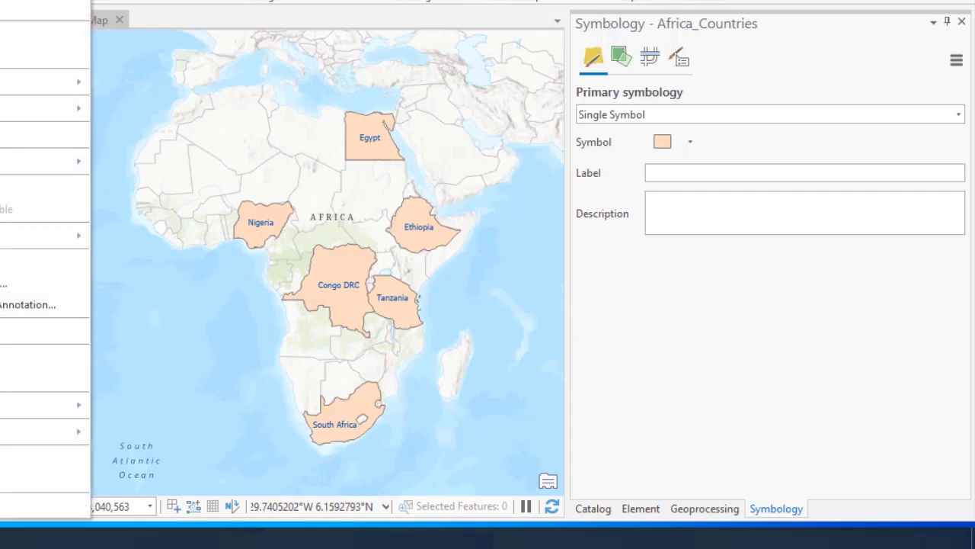
click(38, 506)
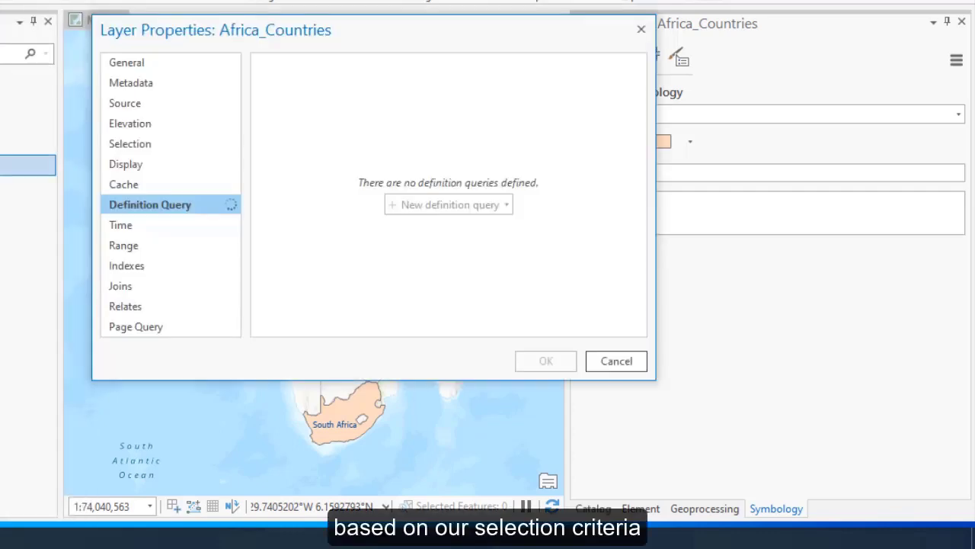
mouse_move(397, 103)
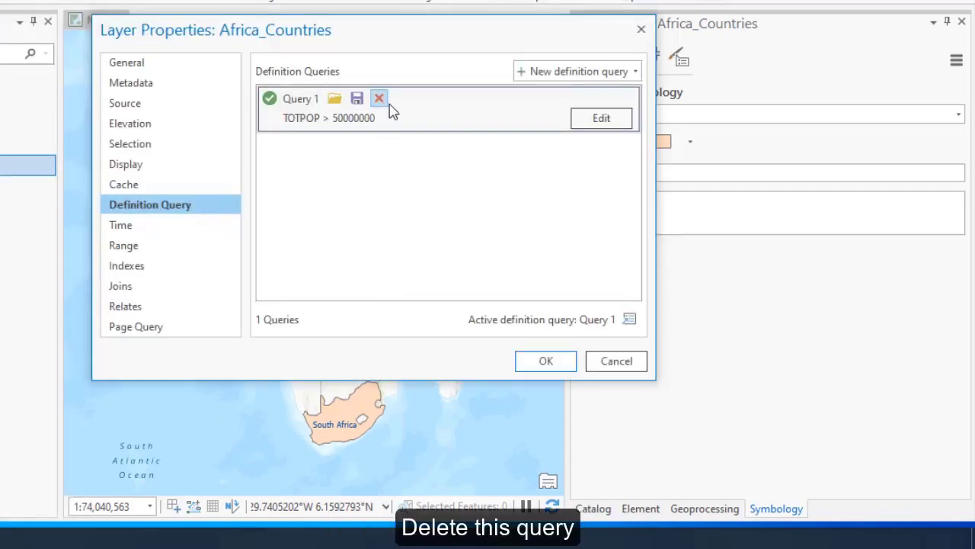
click(380, 100)
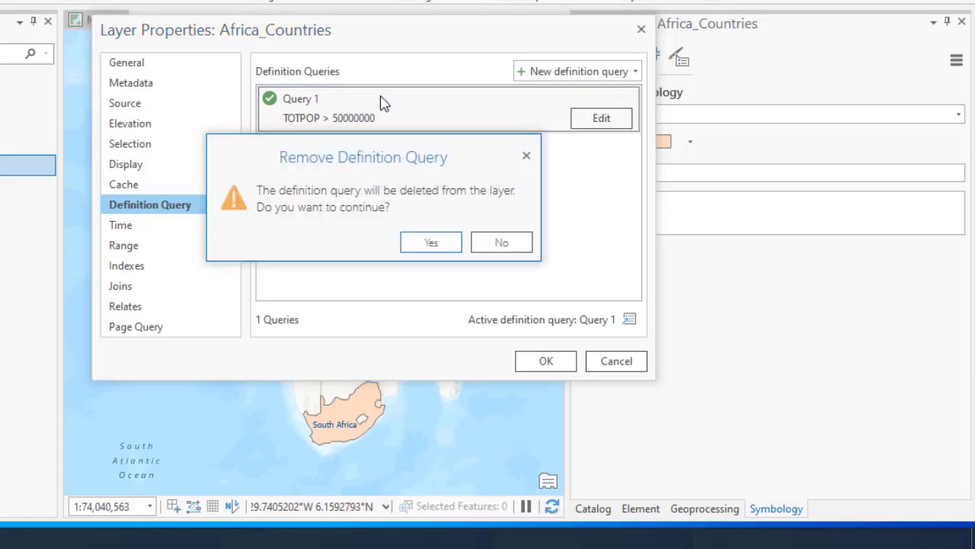
click(431, 243)
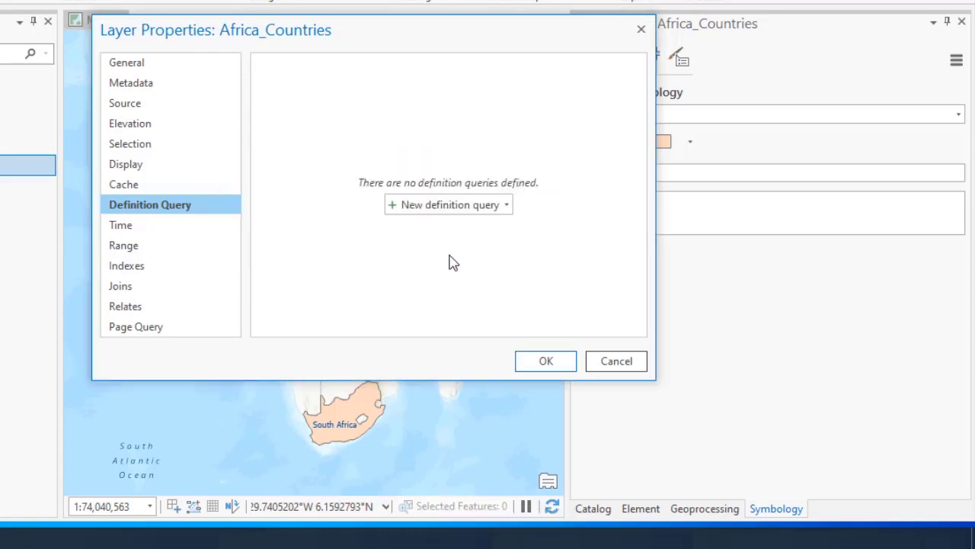
click(561, 369)
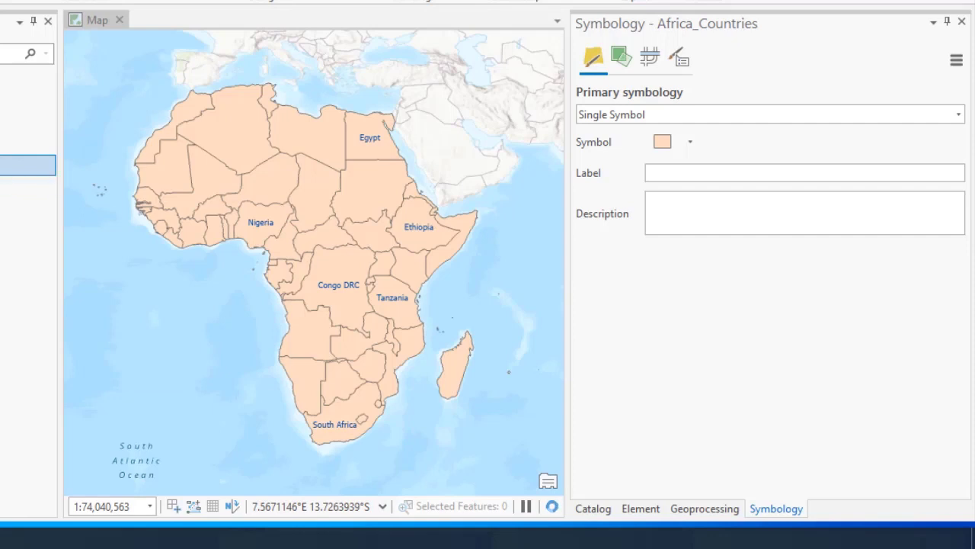
Reopen the Africa_Countries layer properties and add a new definition query
right_click(3, 165)
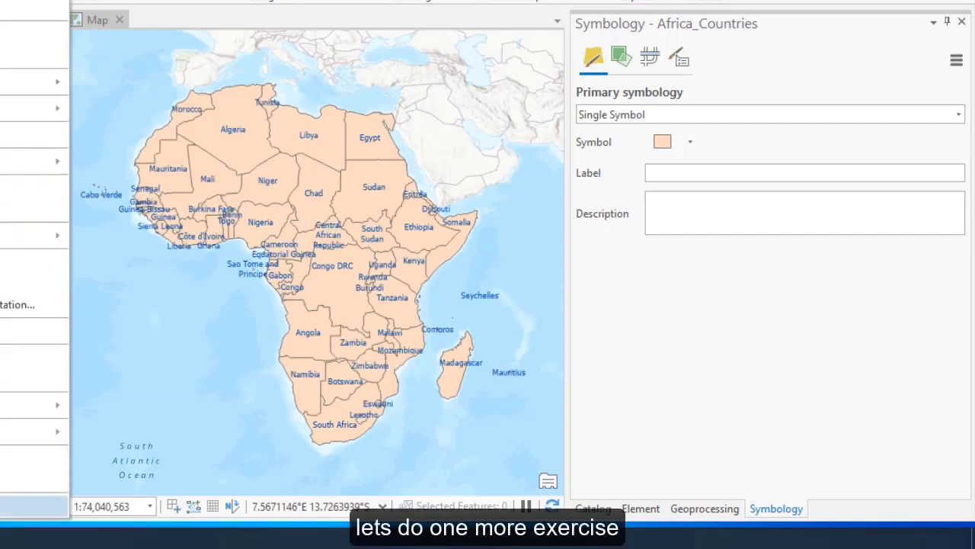
click(34, 506)
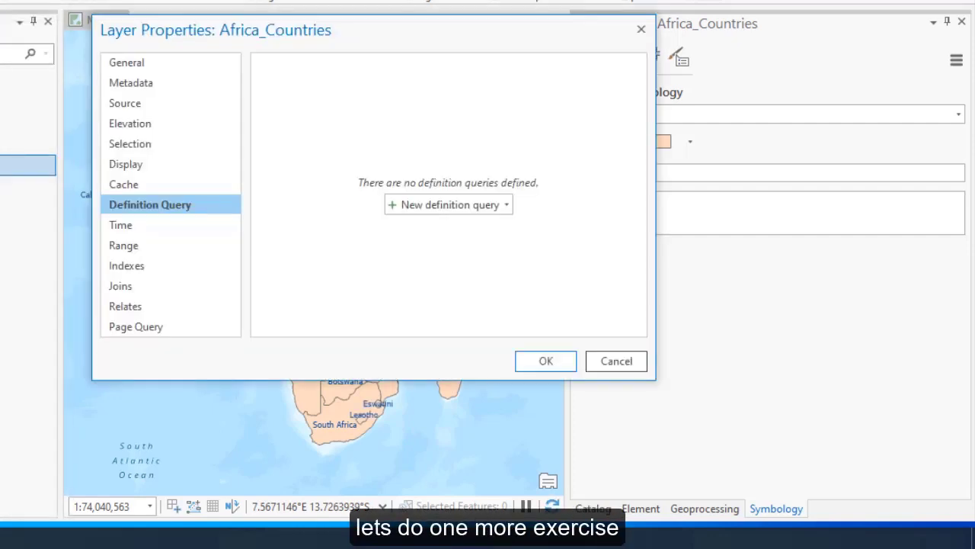
click(507, 206)
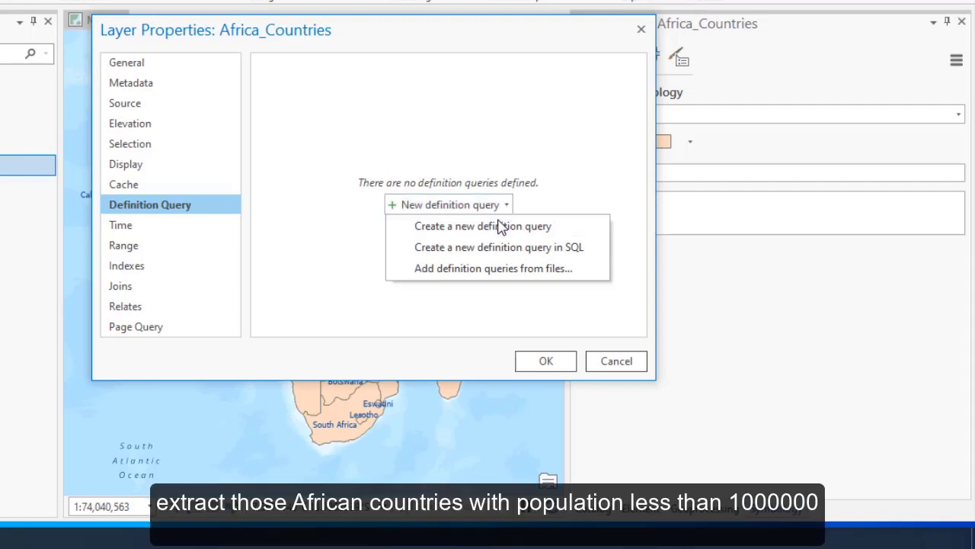
click(498, 224)
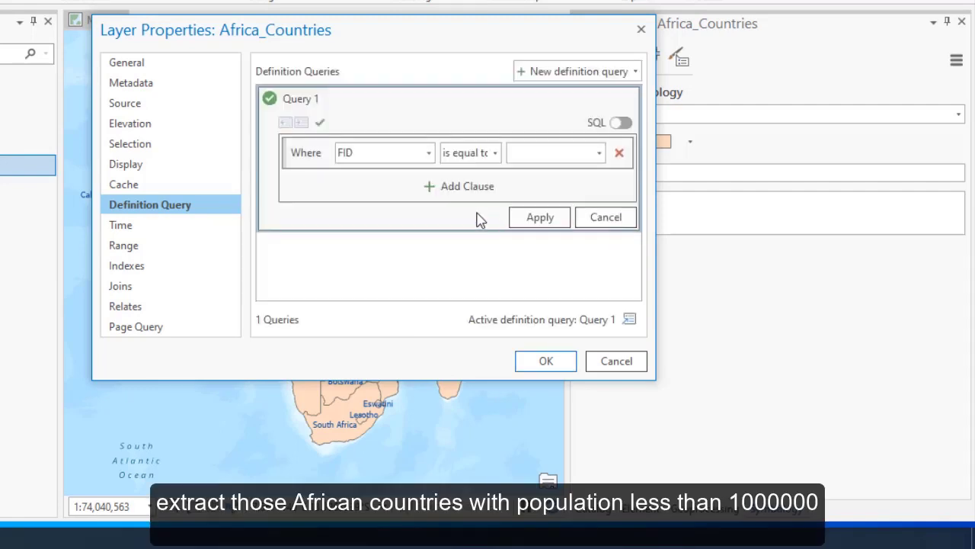
Define the query clause as TOTPOP is less than 1000000, apply it, and save the Africa_Countries layer properties
click(429, 155)
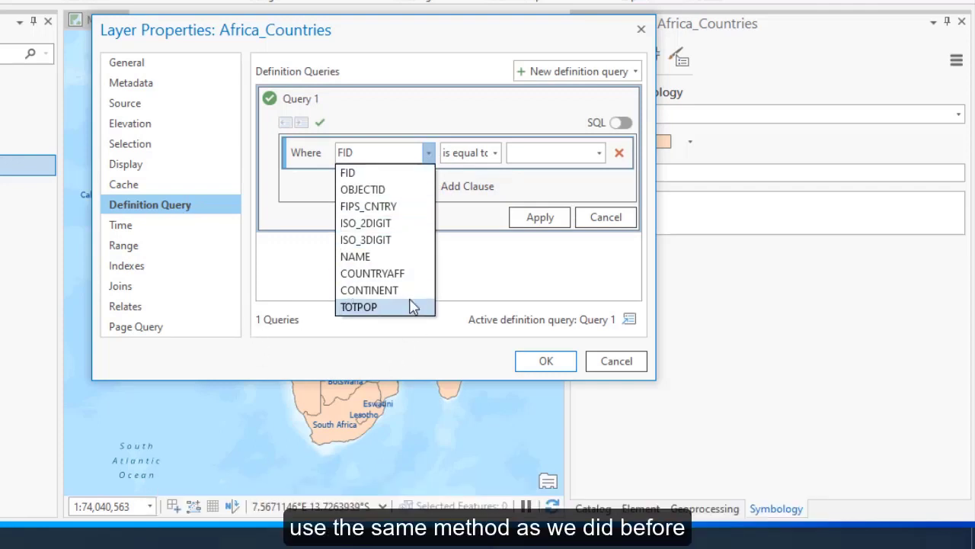
click(360, 307)
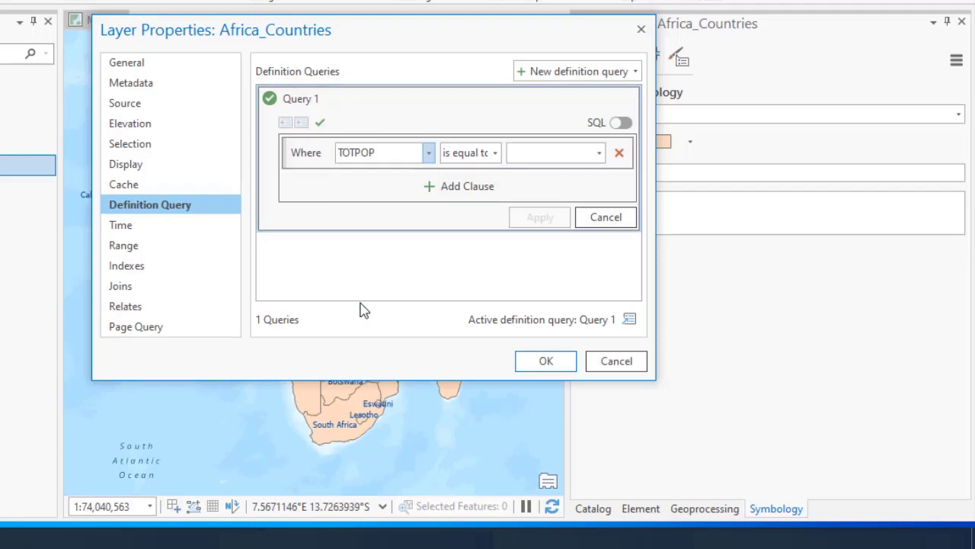
click(496, 154)
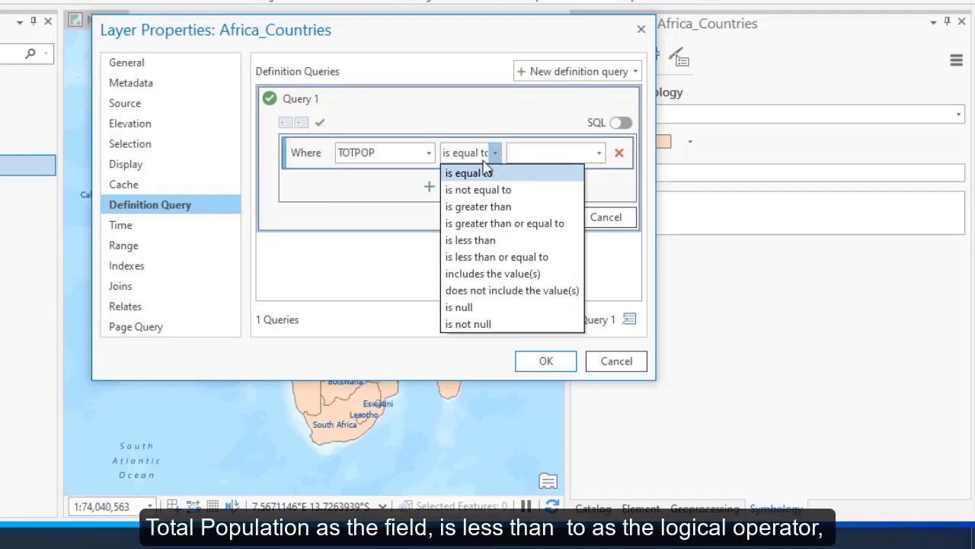
click(468, 242)
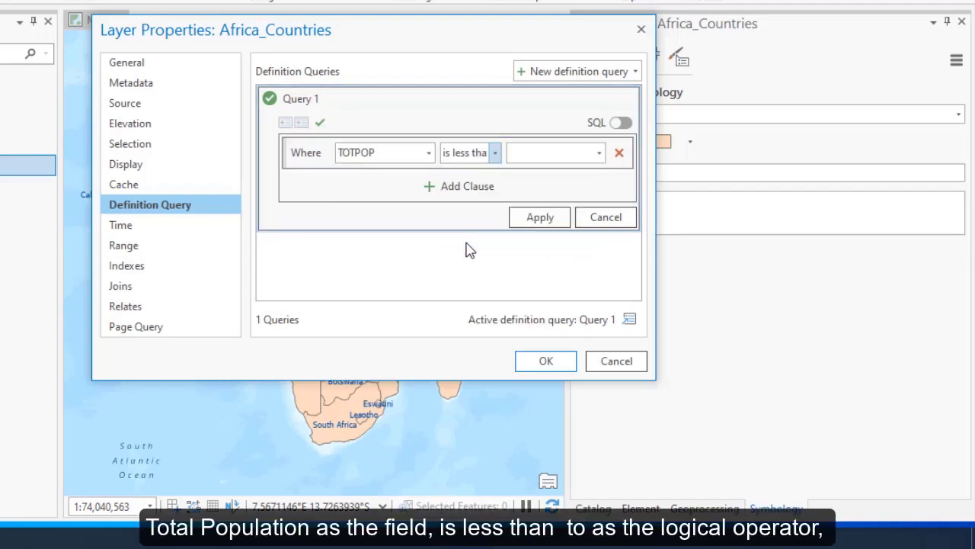
click(540, 155)
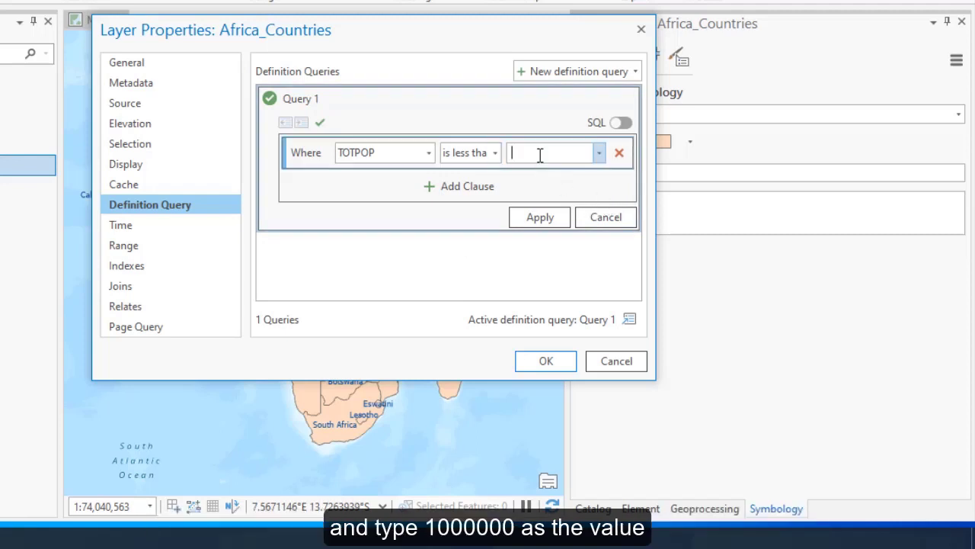
text(1000000)
click(537, 219)
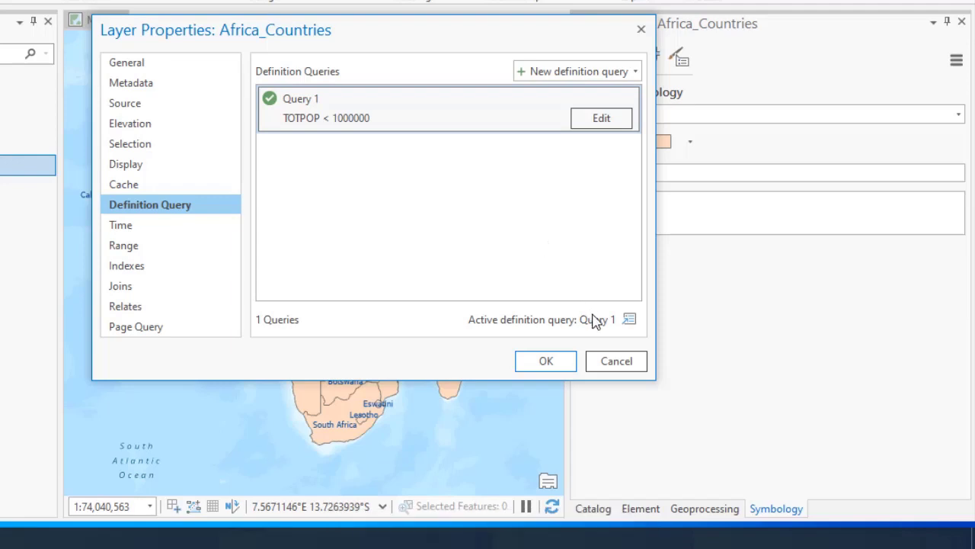
click(541, 364)
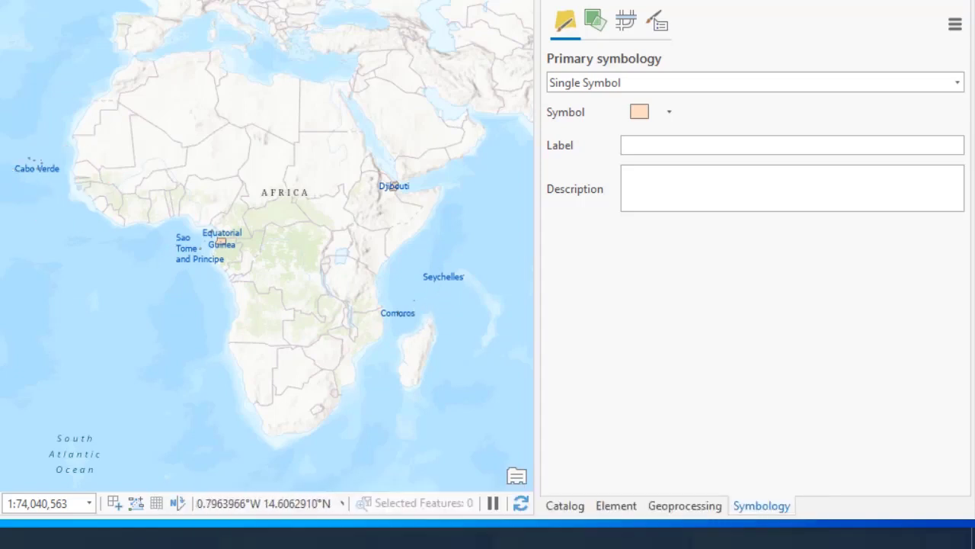
Delete the TOTPOP < 1000000 definition query from the Africa_Countries layer and save the layer properties
right_click(0, 107)
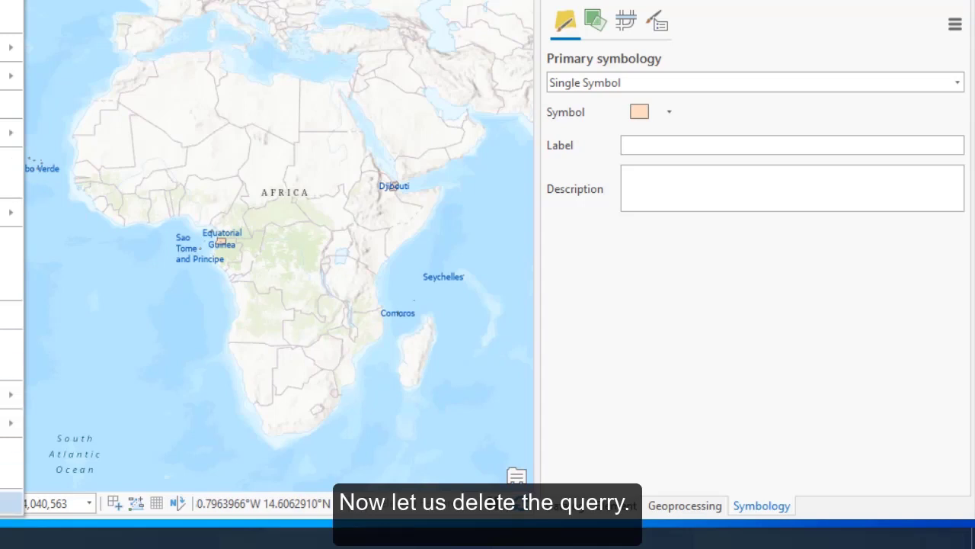
click(3, 503)
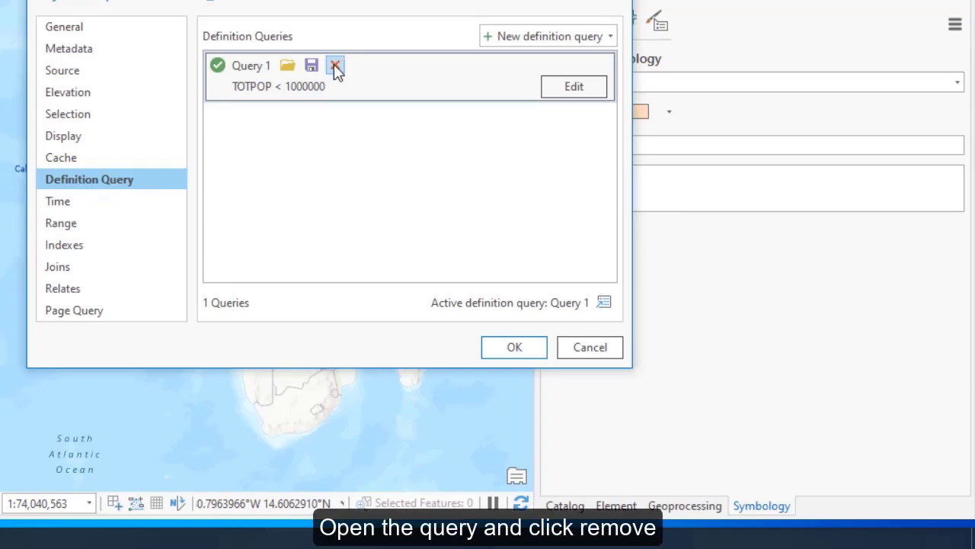
click(333, 64)
click(376, 217)
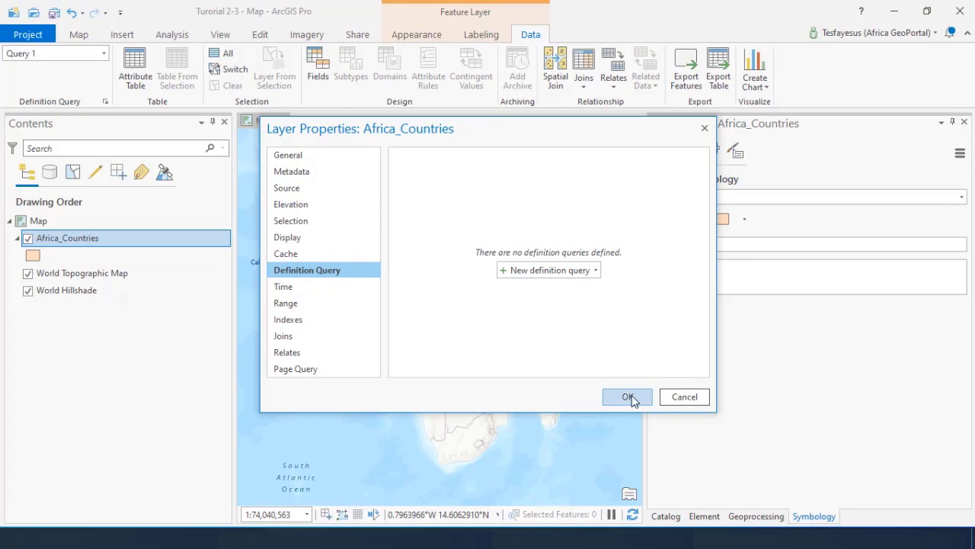
click(628, 397)
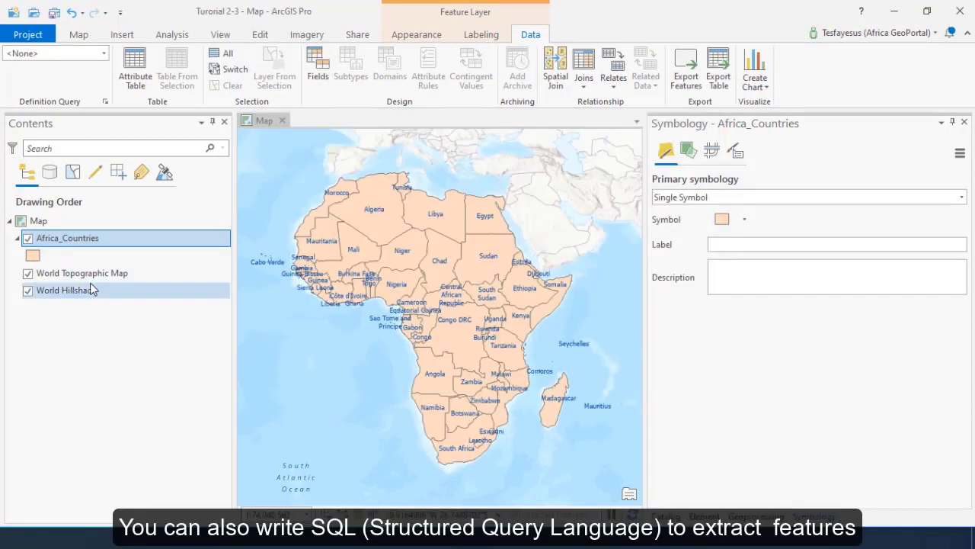
Reopen the Africa_Countries layer properties and create a new definition query in SQL
right_click(75, 241)
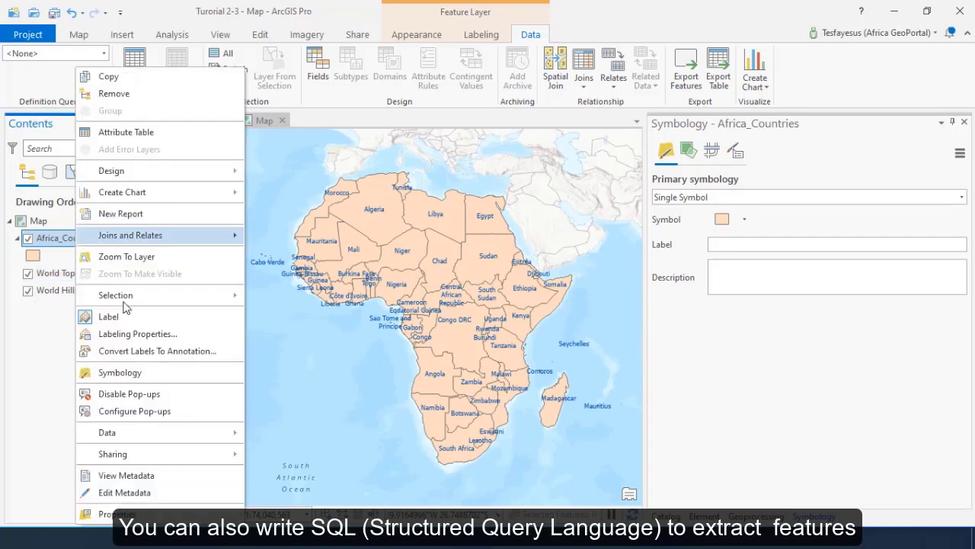
click(110, 513)
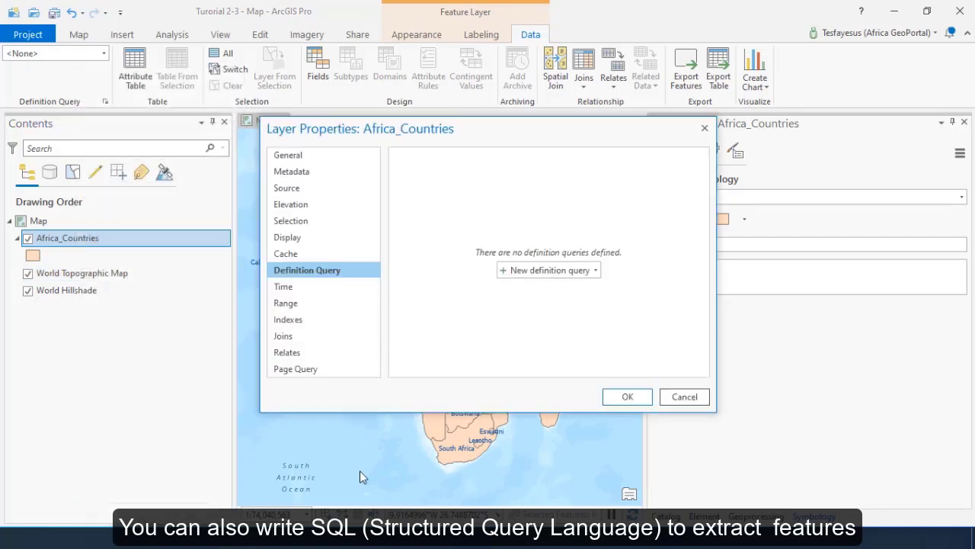
click(597, 271)
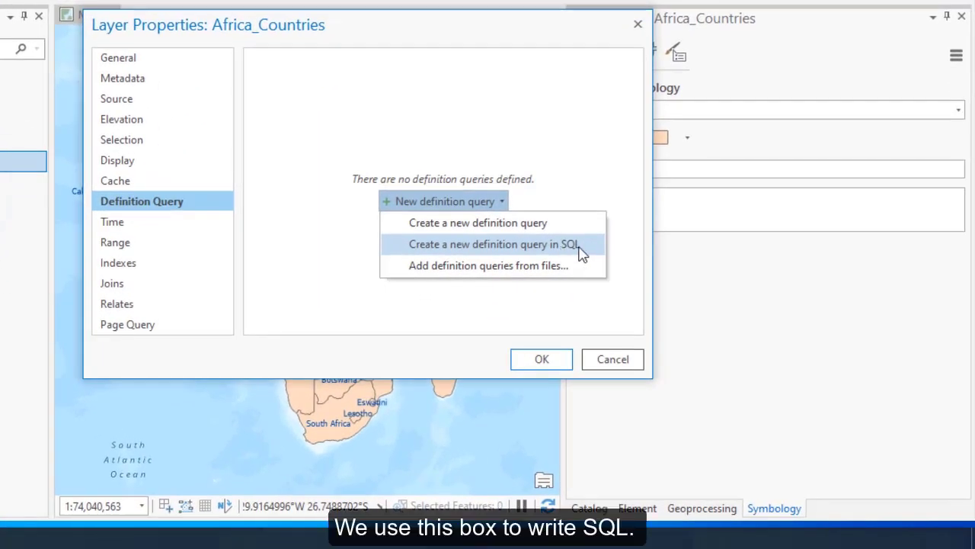
click(575, 255)
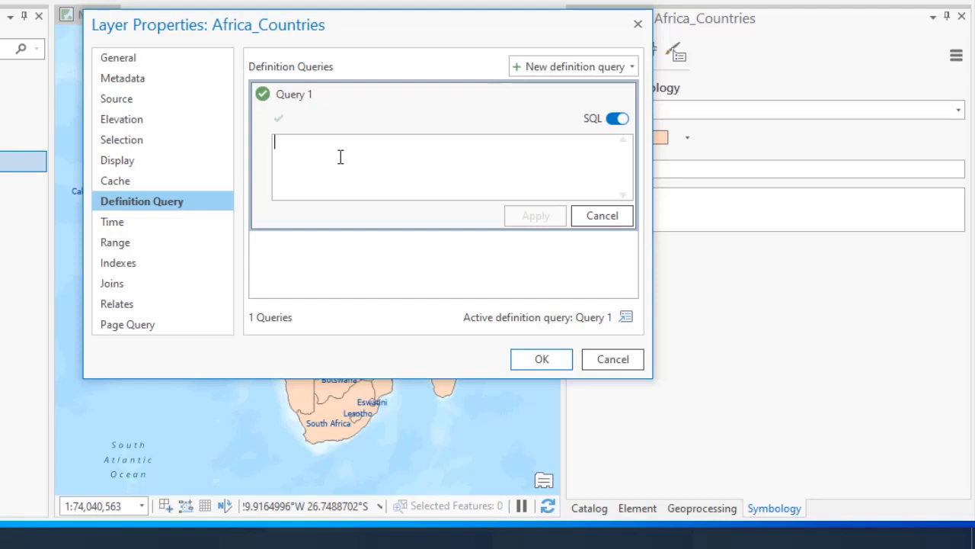
Write the SQL expression NAME = 'Ethiopia' as the only condition, apply it, and save the layer properties
text(NAME = 'Ethiopia' TOTPOP < 20000000)
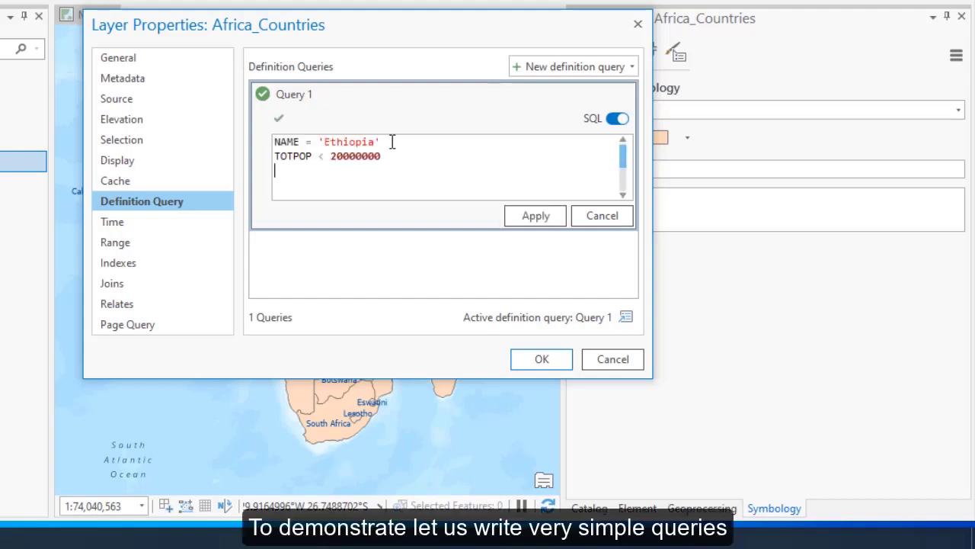
drag(385, 156, 256, 160)
key(Delete)
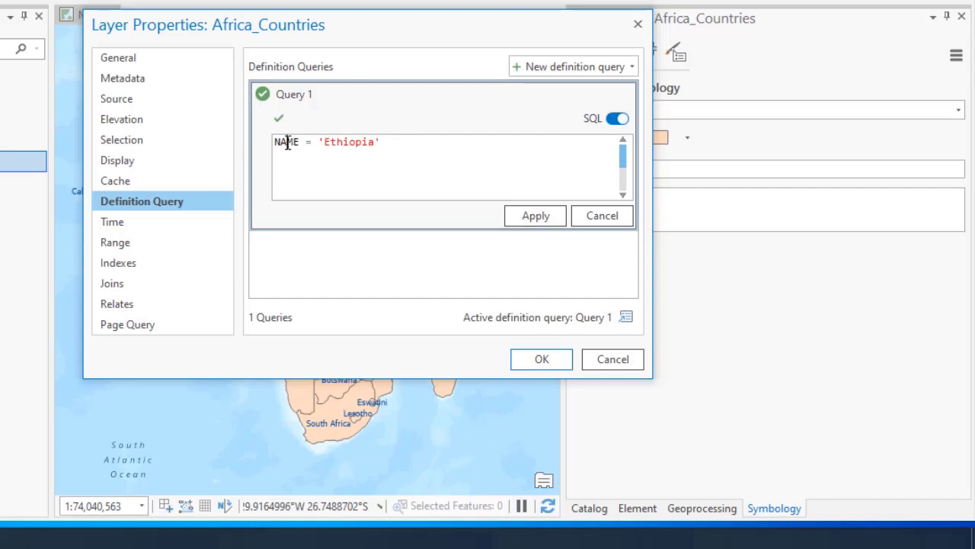
drag(275, 144, 301, 147)
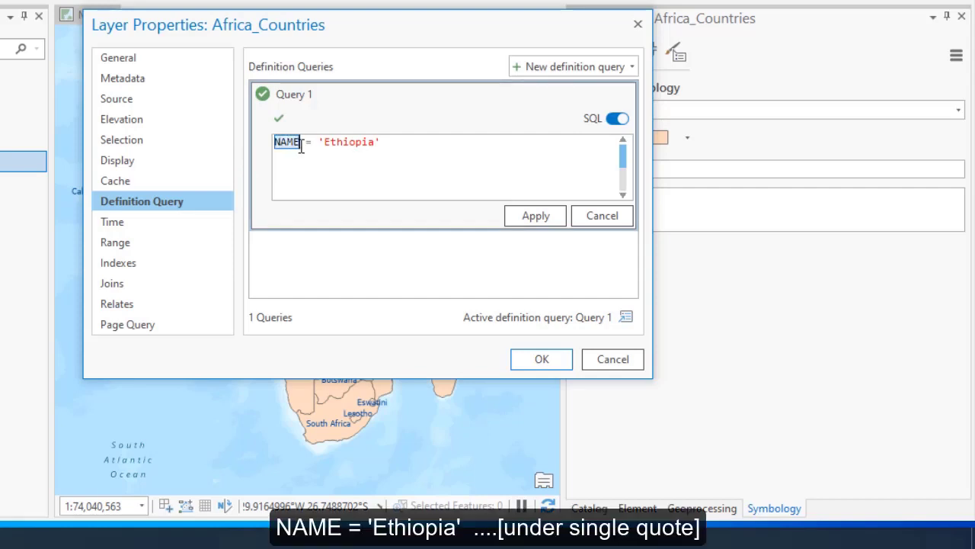
click(357, 156)
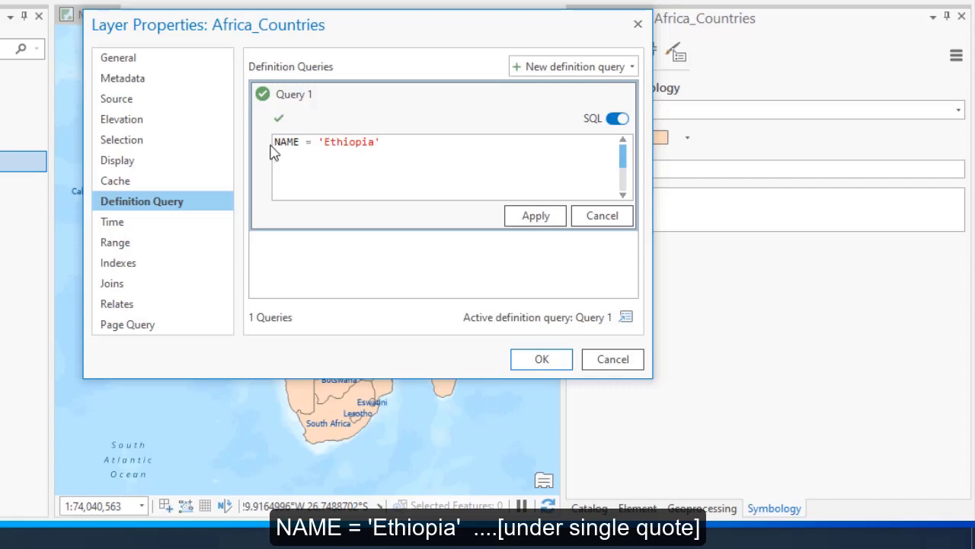
double_click(348, 144)
click(405, 176)
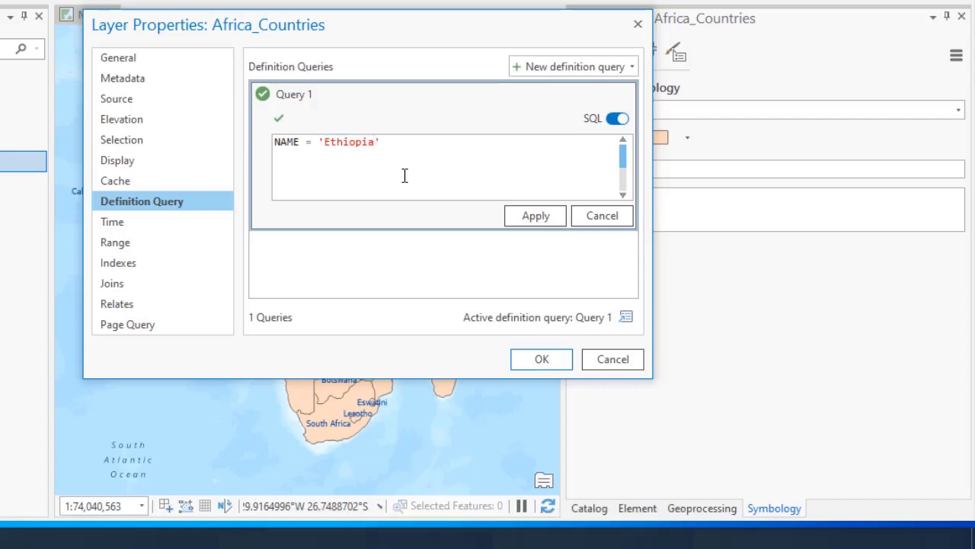
click(522, 219)
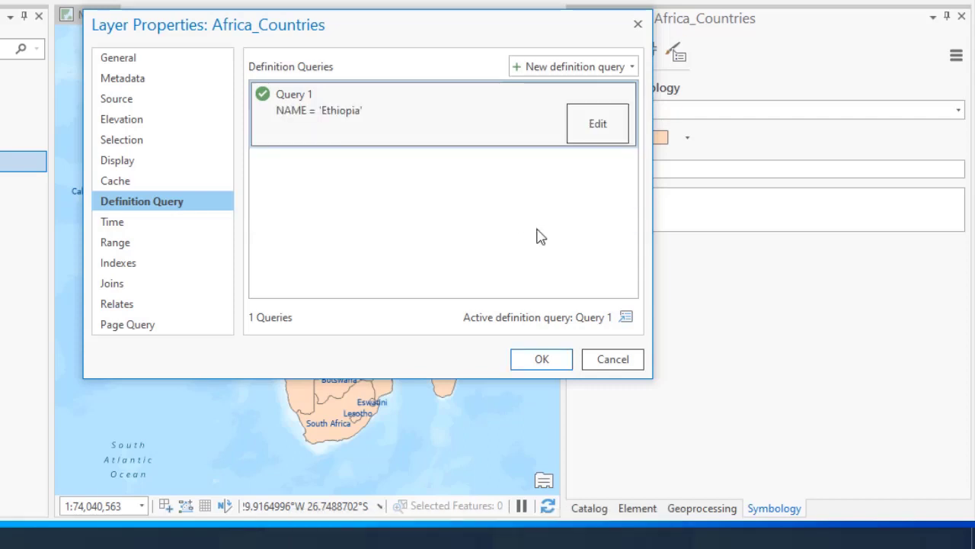
click(540, 358)
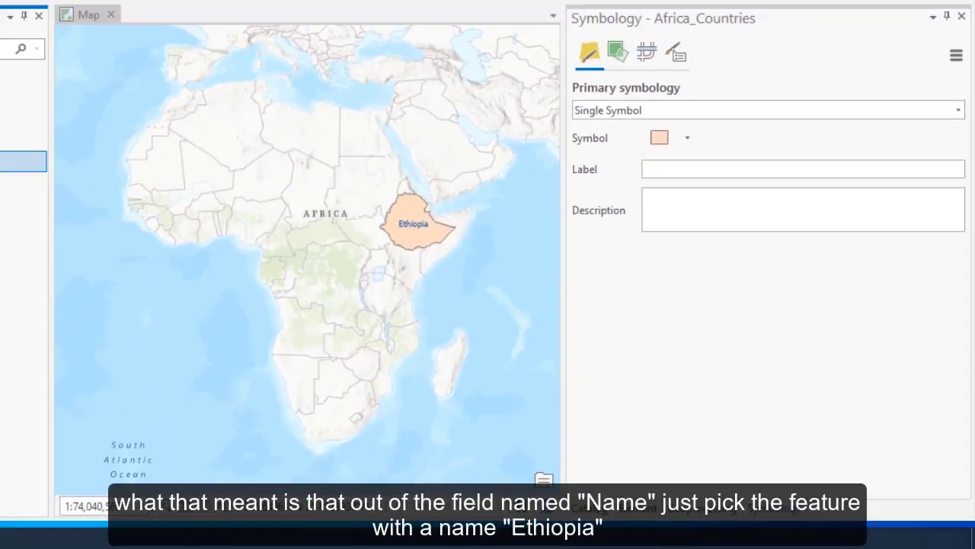
Remove both NAME = 'Ethiopia' definition queries from the Africa_Countries layer and save the layer properties
right_click(3, 161)
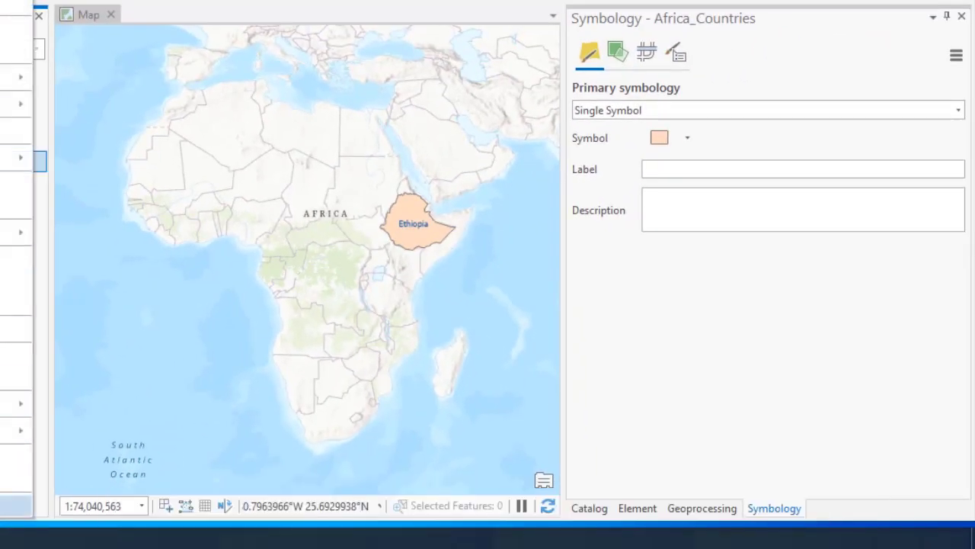
click(15, 505)
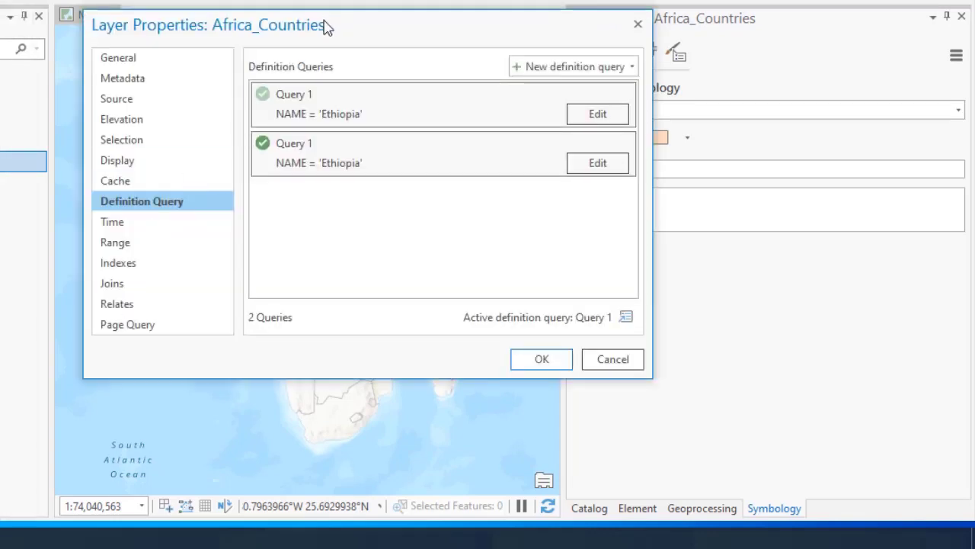
drag(327, 26, 75, 5)
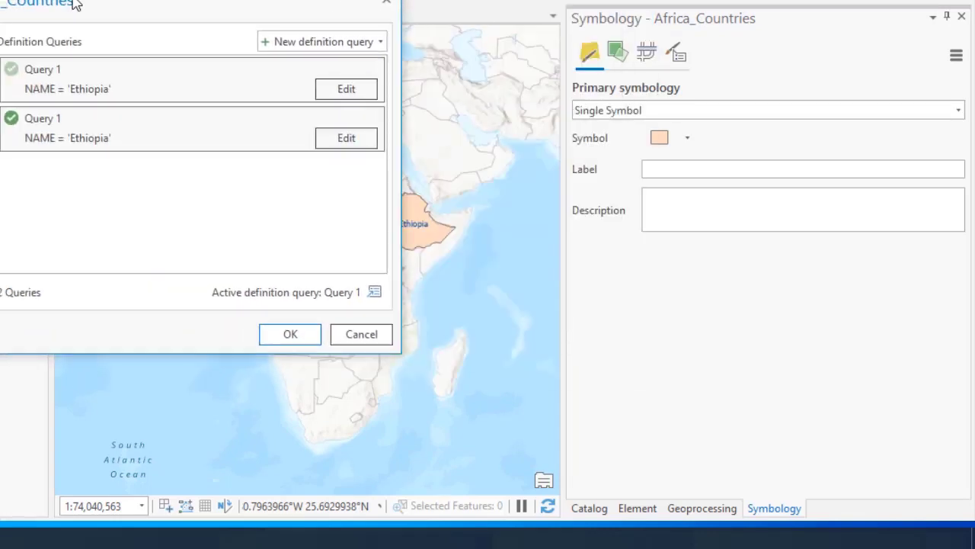
click(121, 117)
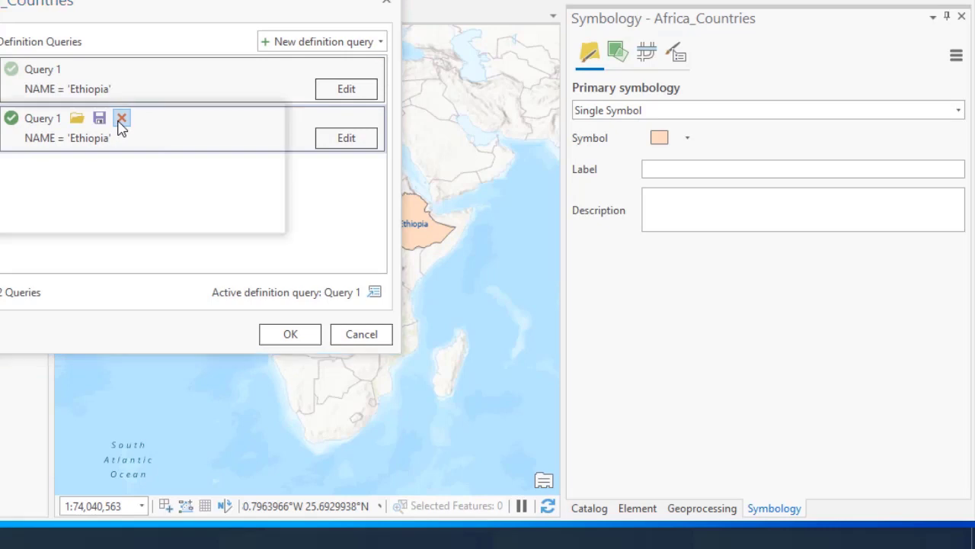
click(174, 214)
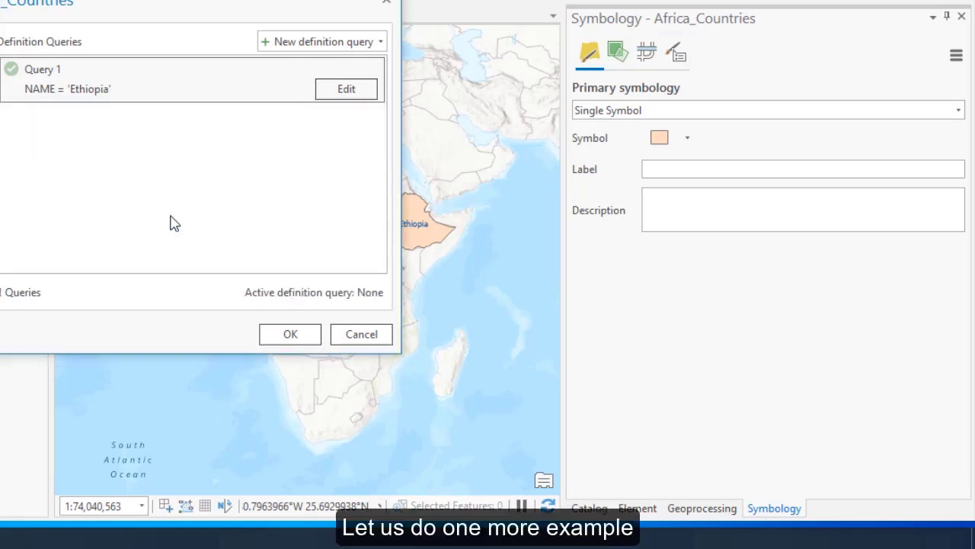
click(122, 70)
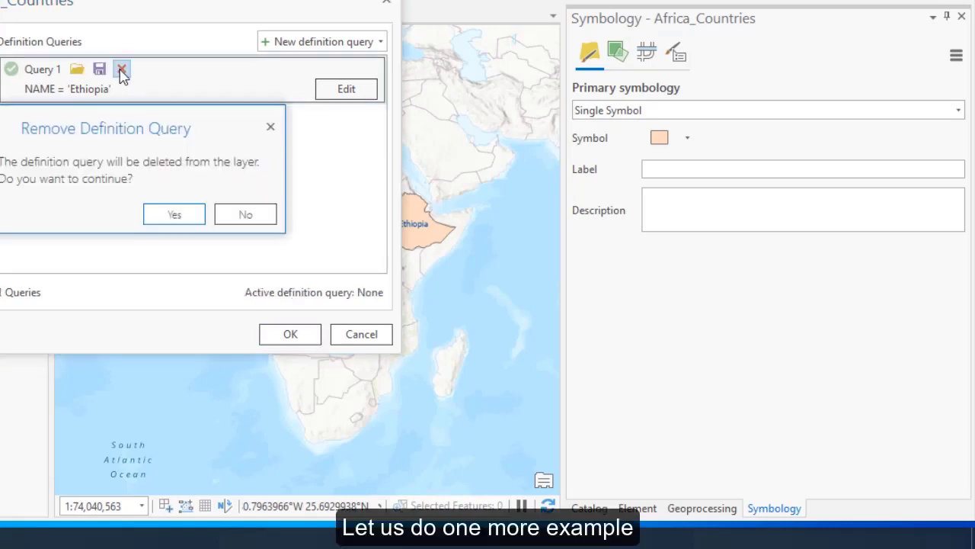
click(179, 216)
click(290, 333)
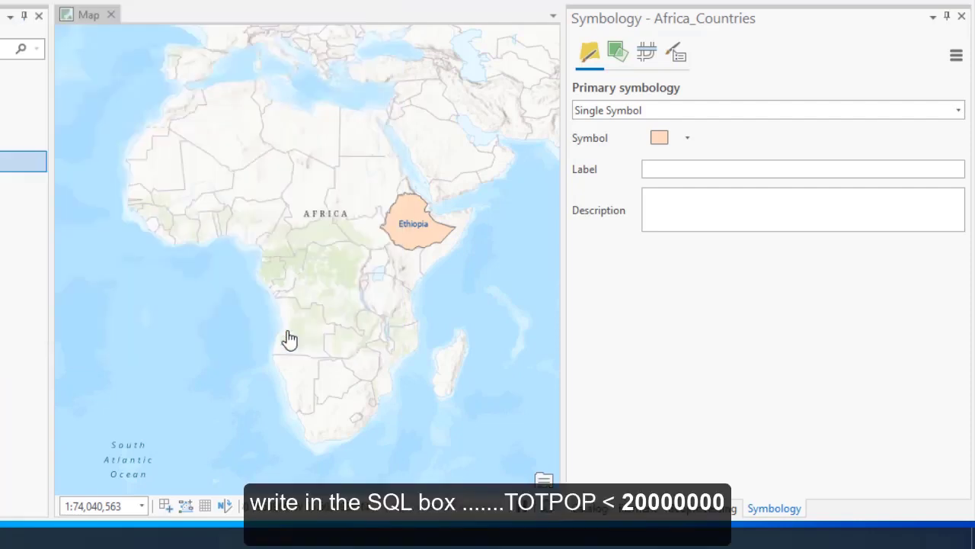
Start another SQL definition query in the Africa_Countries layer properties
right_click(6, 160)
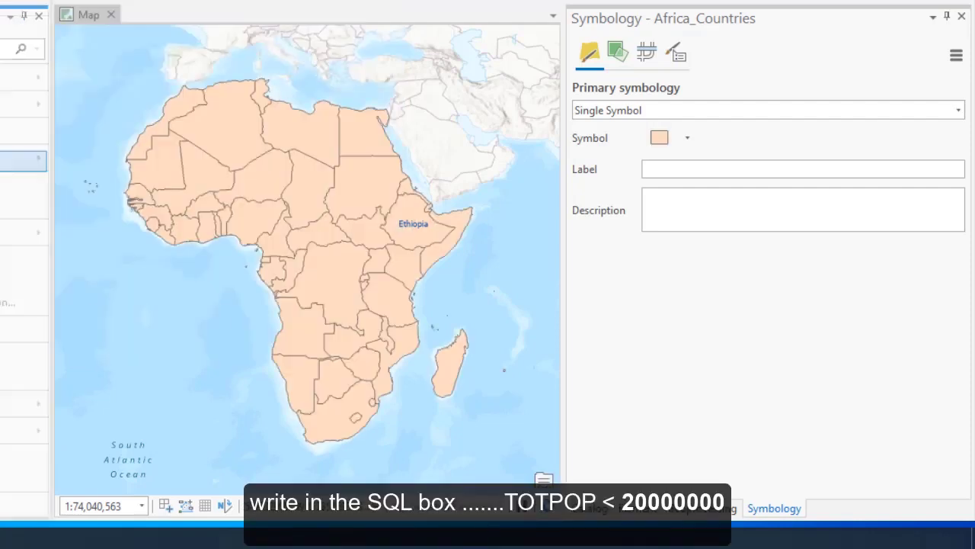
click(28, 505)
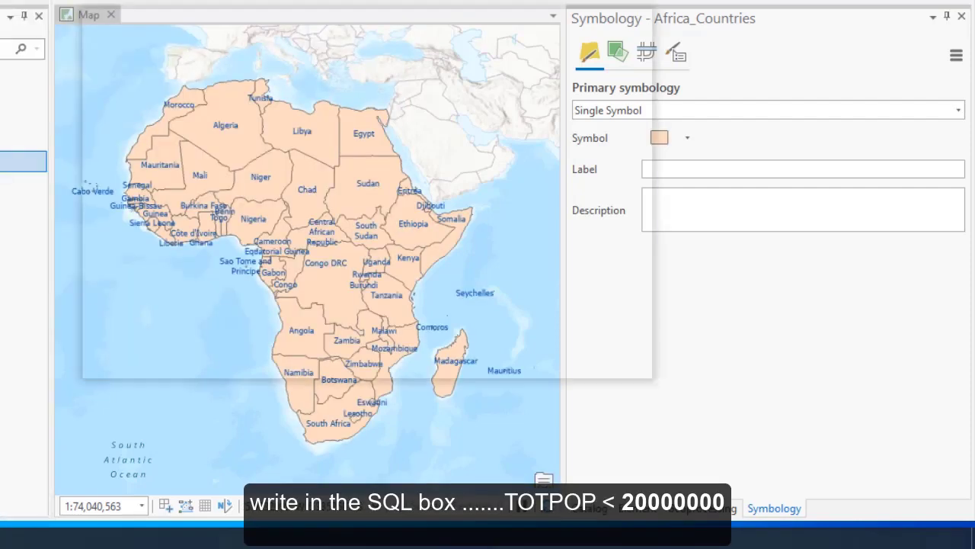
click(503, 202)
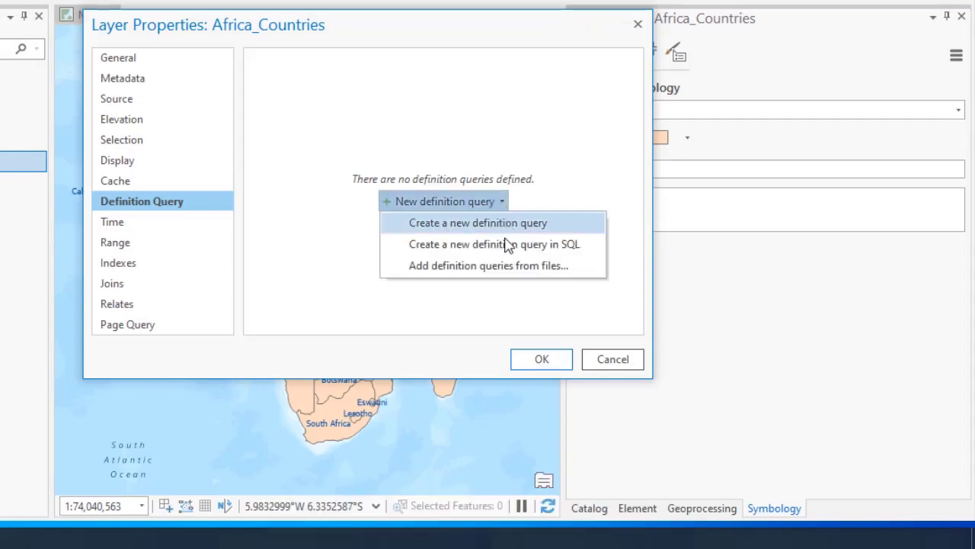
click(508, 245)
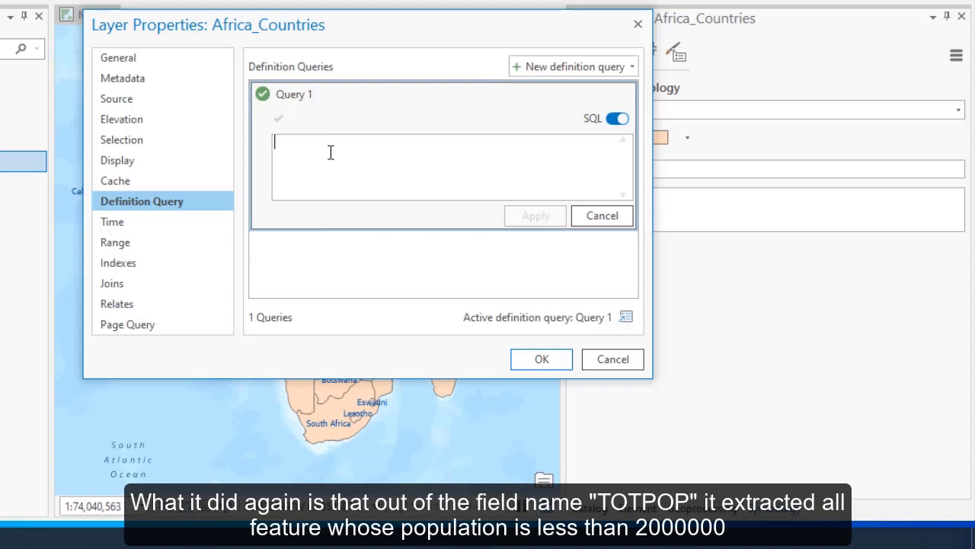
Write the SQL expression TOTPOP < 20000000 as the only condition and apply it to the definition query
text(NAME = 'Ethiopia' TOTPOP < 20000000)
drag(403, 155, 231, 140)
drag(393, 143, 262, 140)
key(Delete)
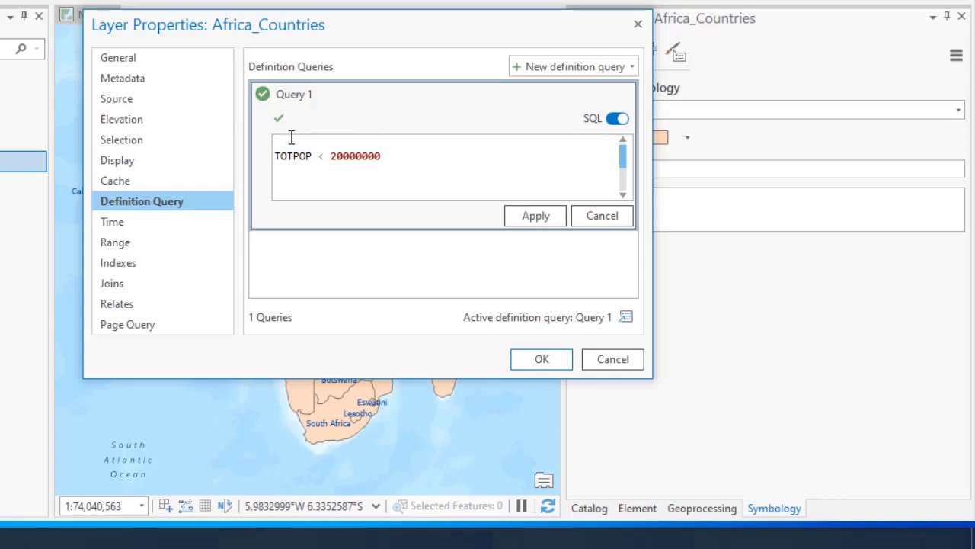
key(Delete)
click(533, 220)
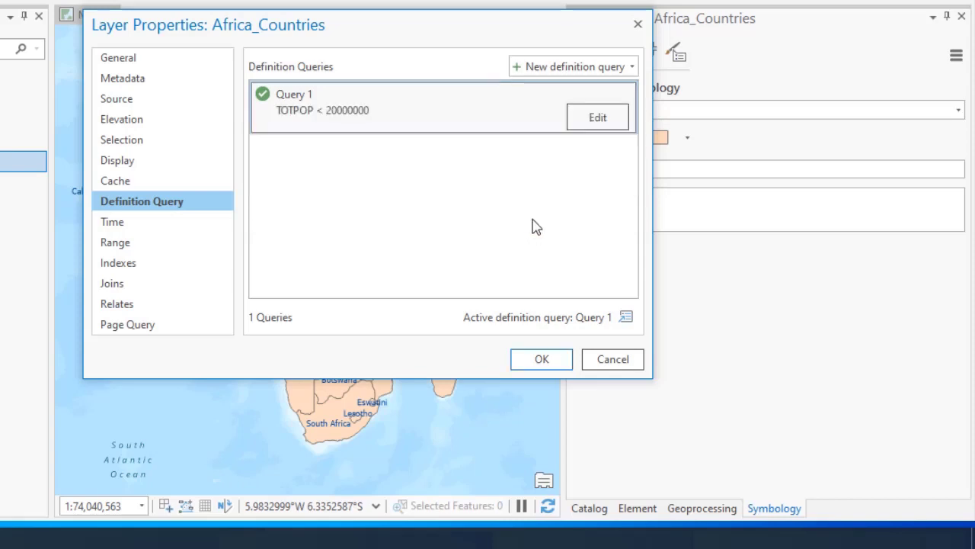
Save the Africa_Countries layer properties, then reopen them and remove both TOTPOP < 20000000 definition queries
click(535, 364)
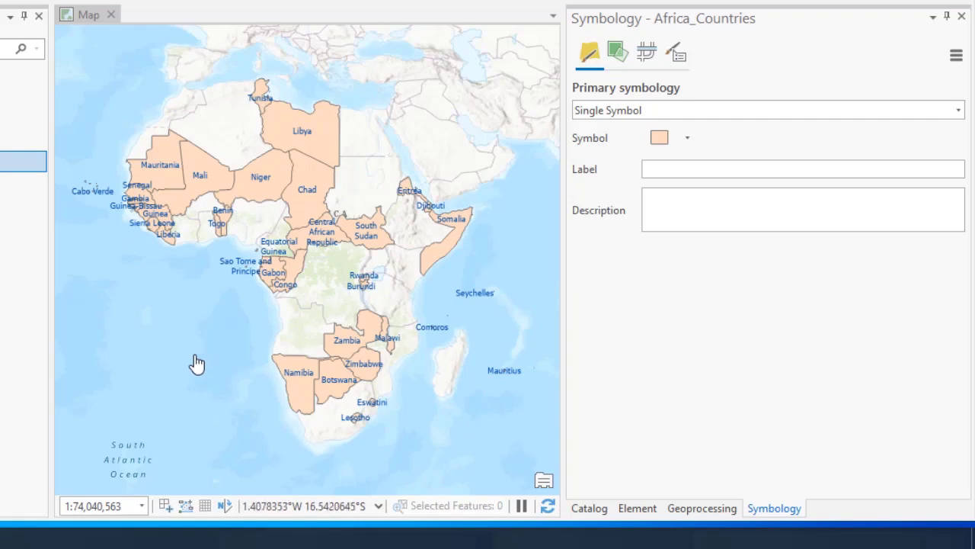
right_click(3, 160)
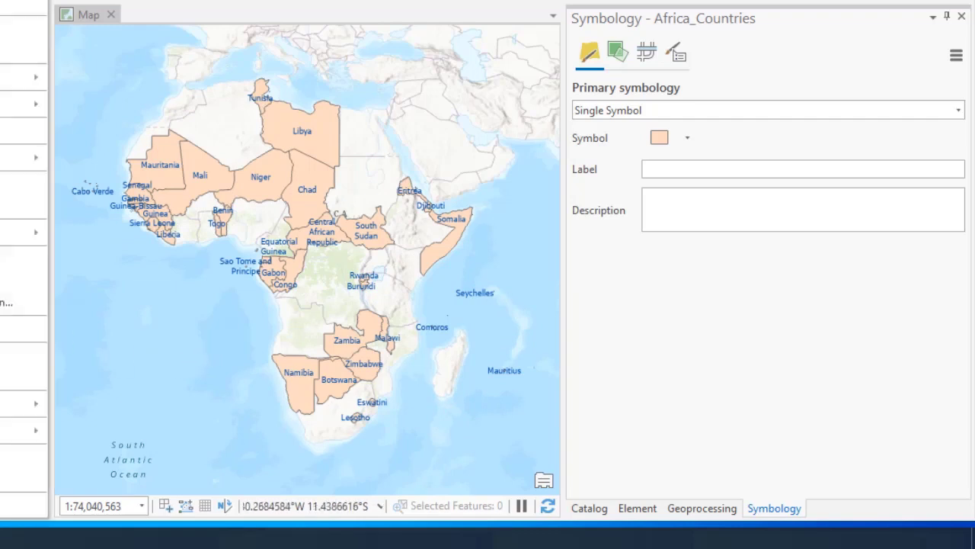
click(22, 505)
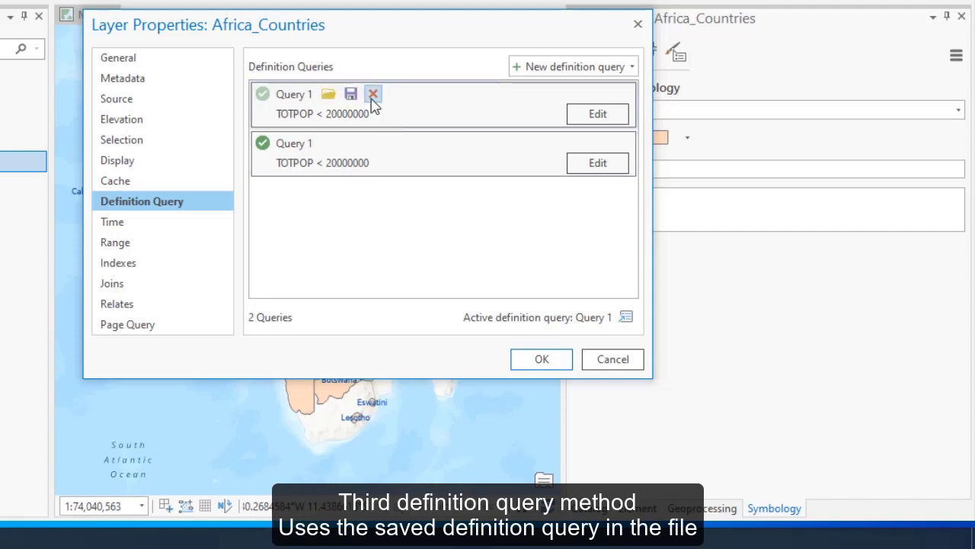
click(372, 95)
click(431, 238)
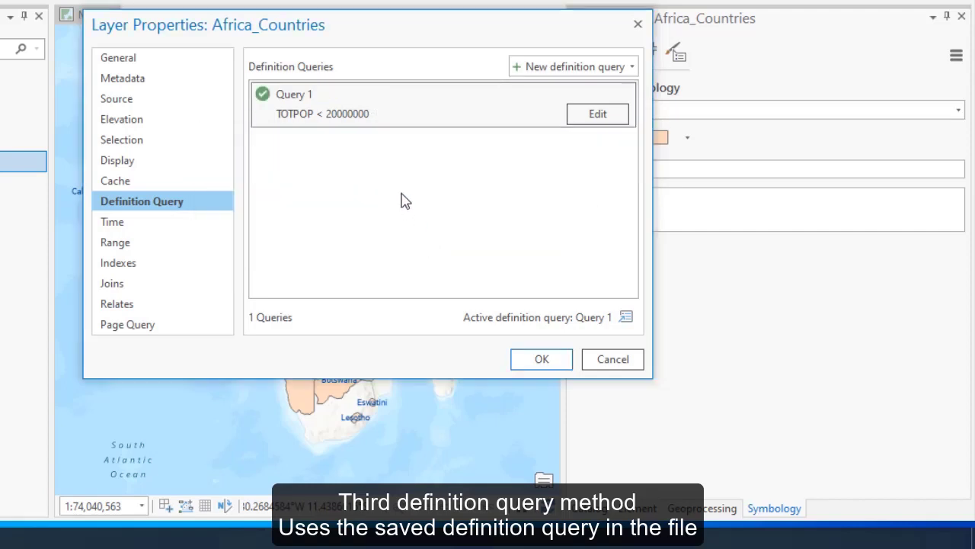
click(373, 95)
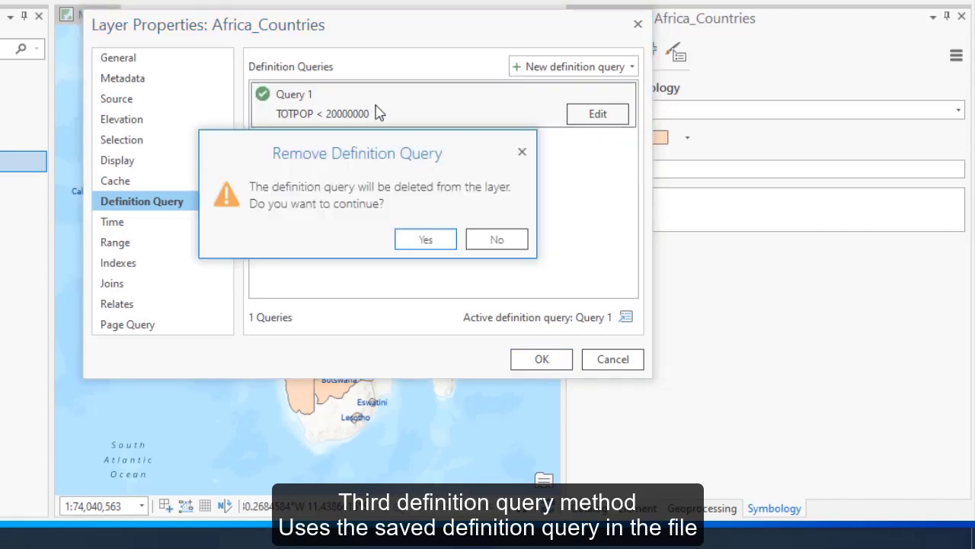
click(426, 240)
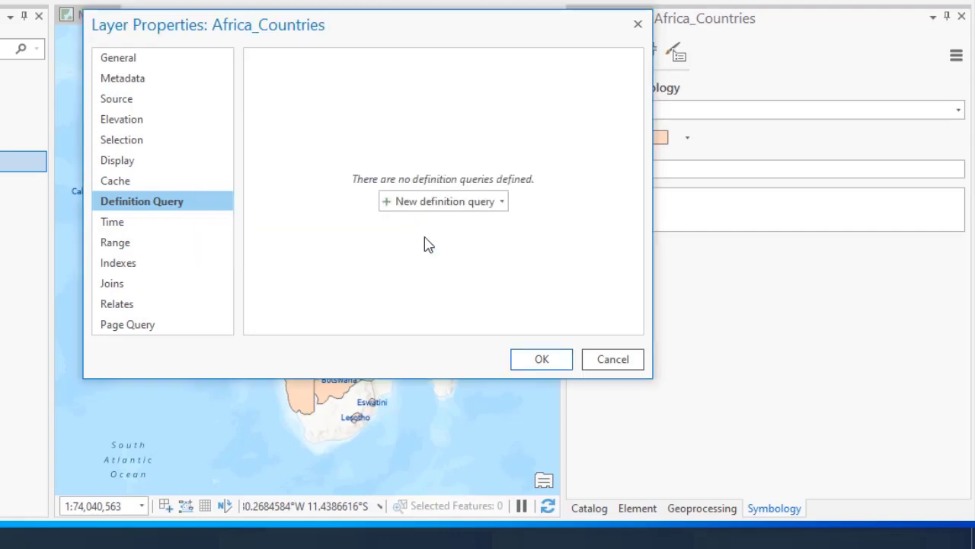
click(503, 202)
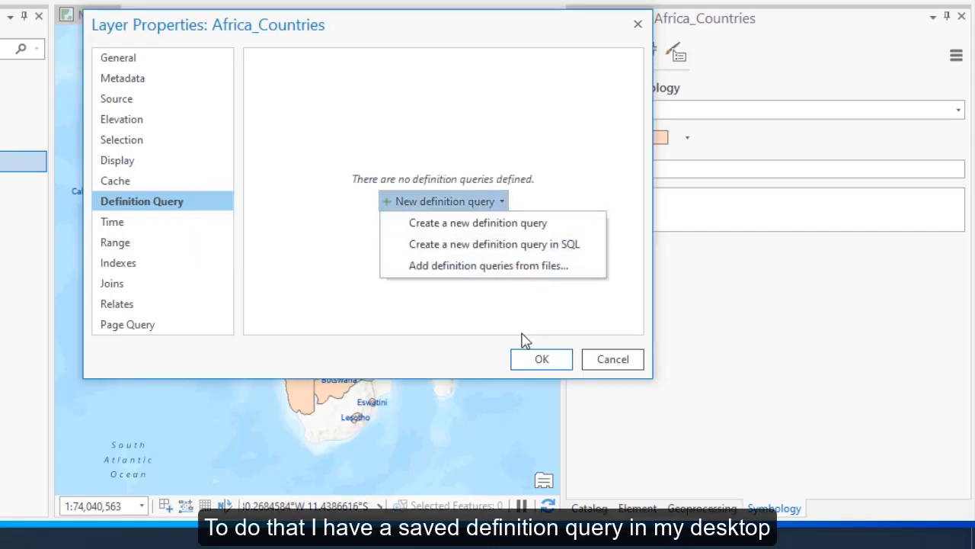
click(527, 267)
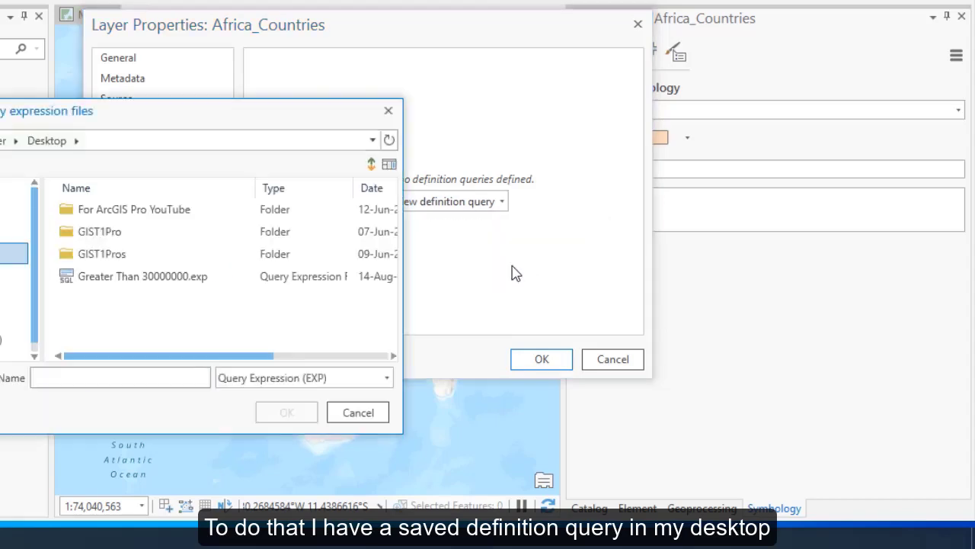
click(118, 279)
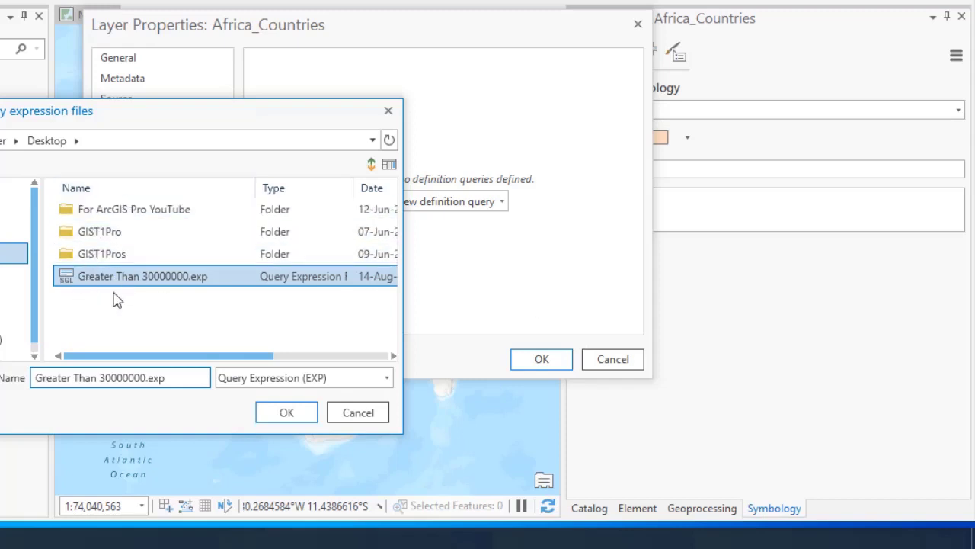
click(388, 111)
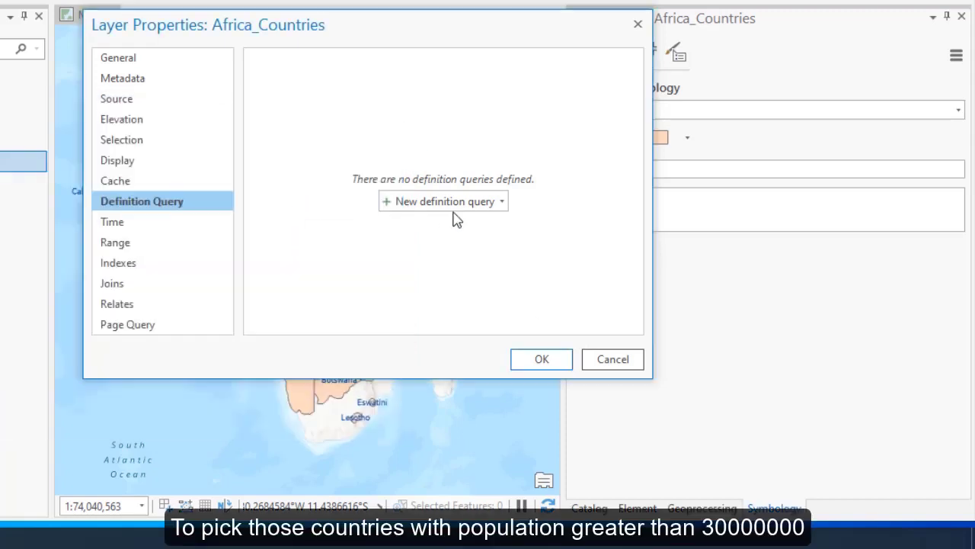
Add a definition query from the Desktop file Greater Than 30000000.exp and save the layer properties
click(503, 204)
click(505, 268)
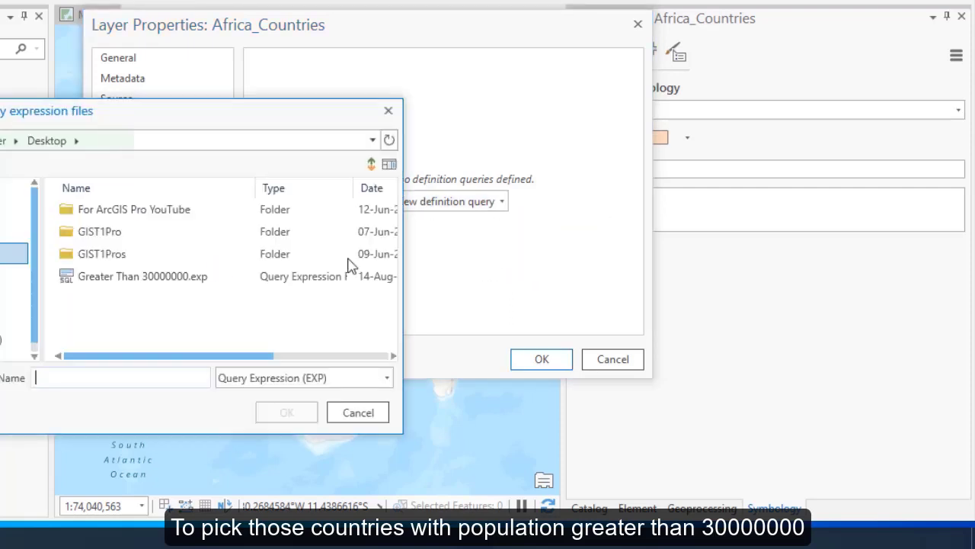
click(145, 278)
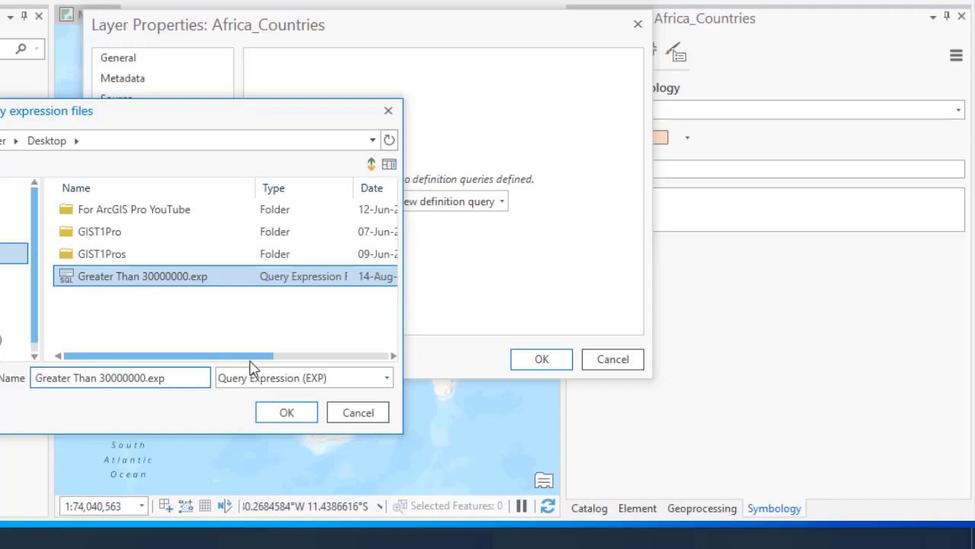
click(288, 414)
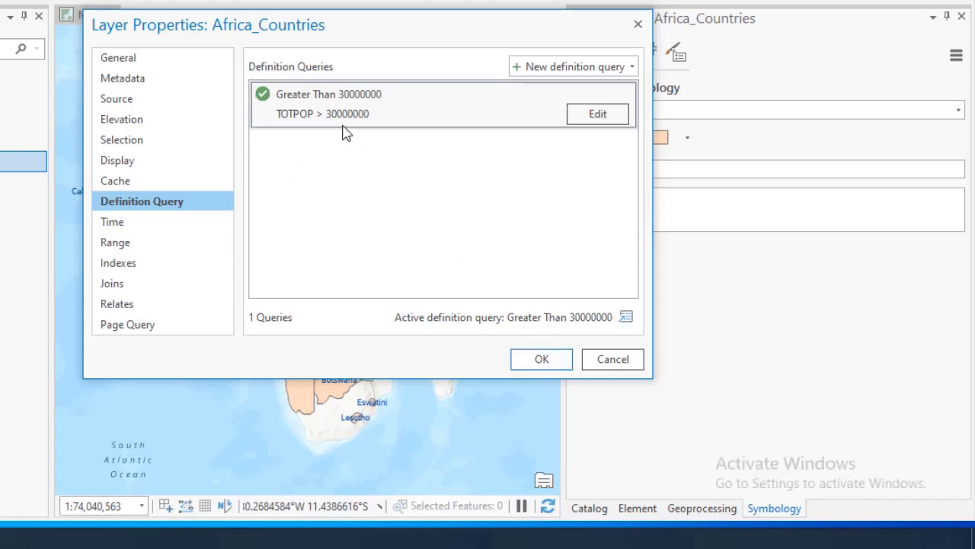
mouse_move(411, 114)
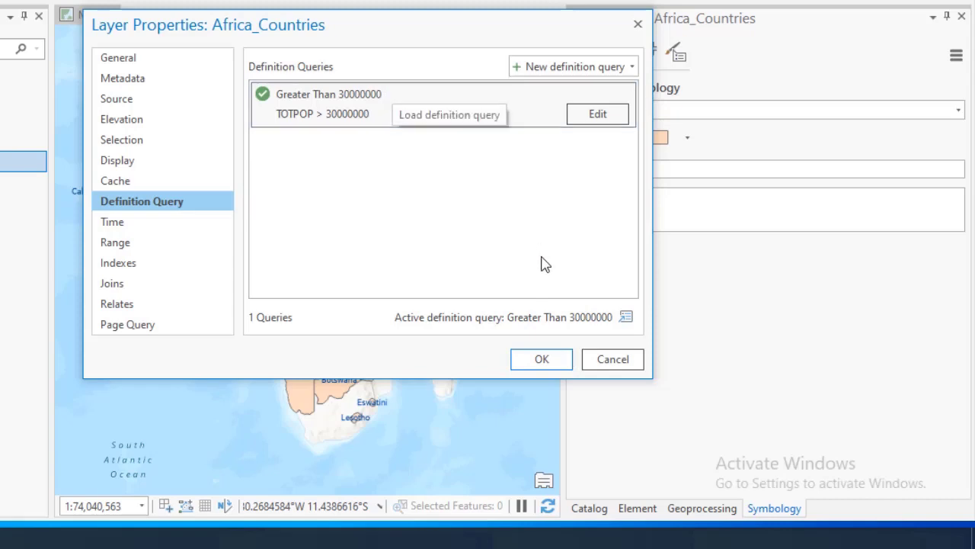
click(555, 362)
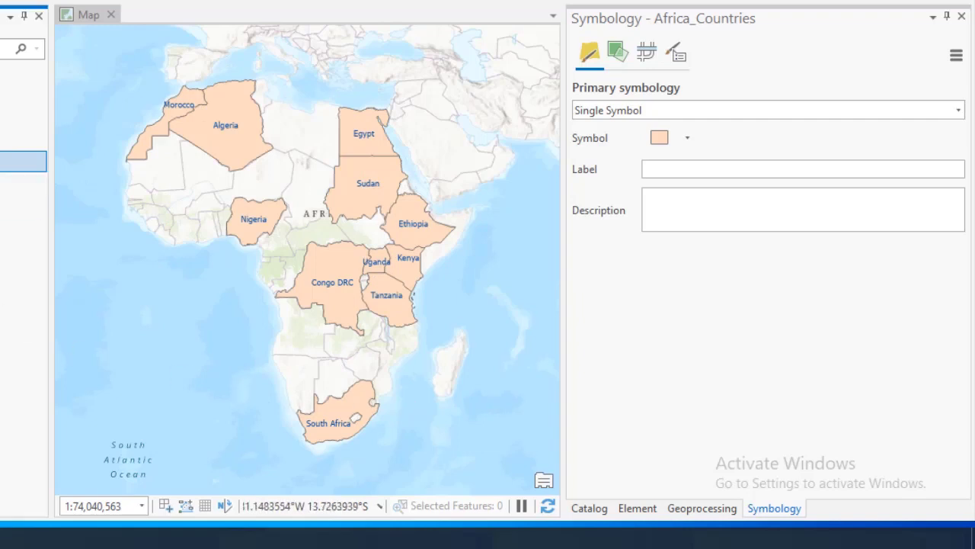
Remove the Greater Than 30000000 definition query from the Africa_Countries layer and save the layer properties
right_click(23, 161)
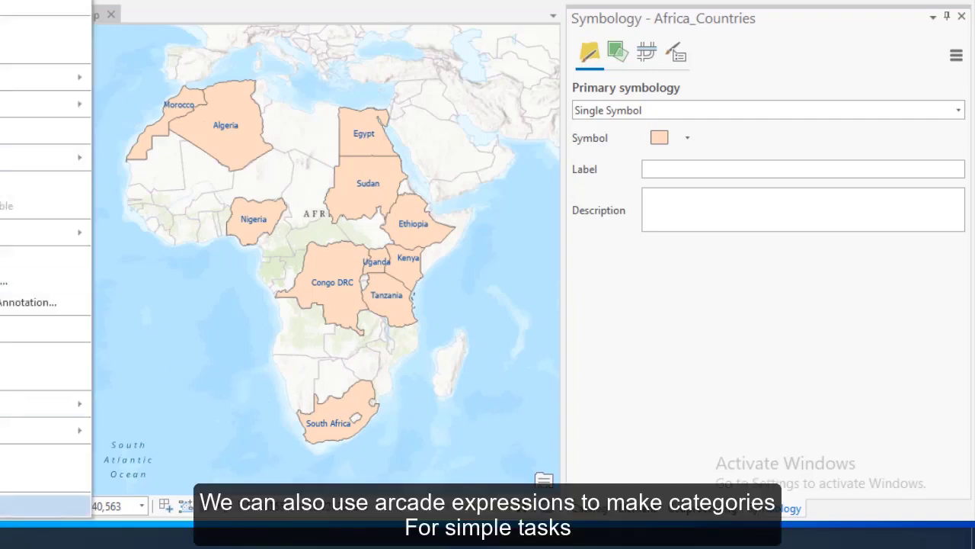
click(23, 505)
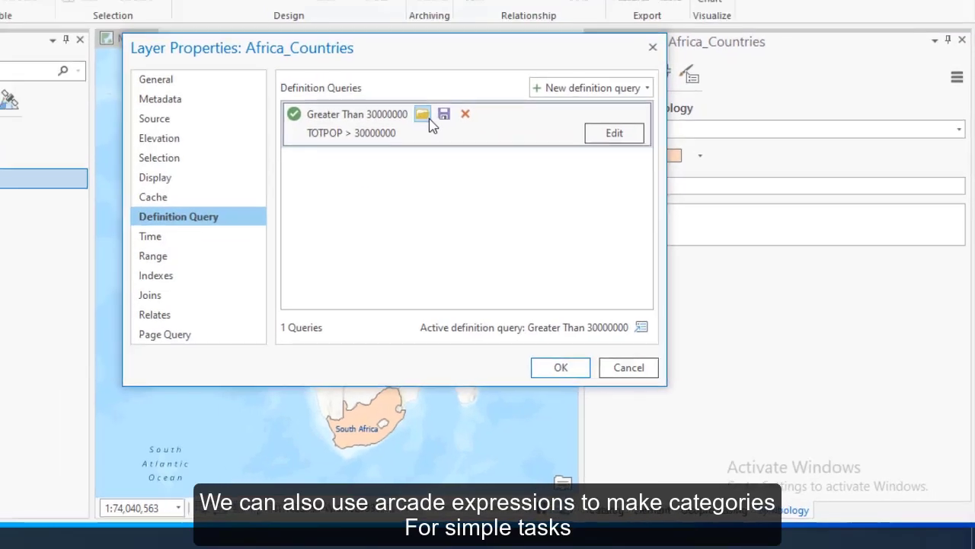
drag(368, 62, 350, 101)
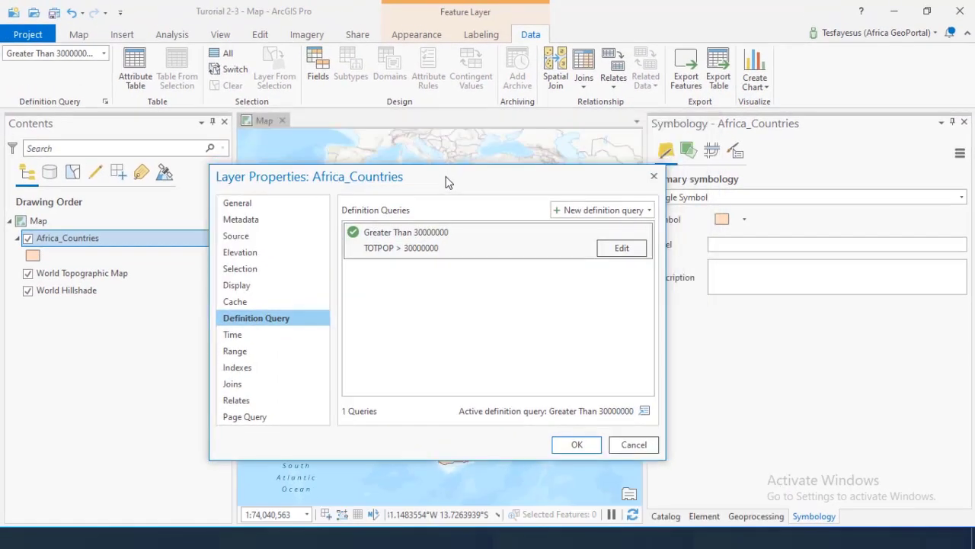
click(497, 232)
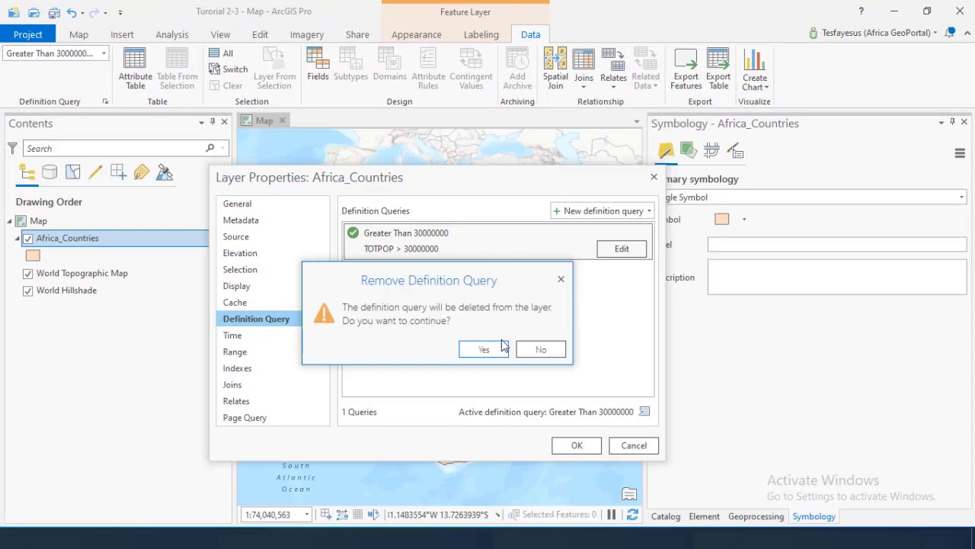
click(484, 348)
click(575, 445)
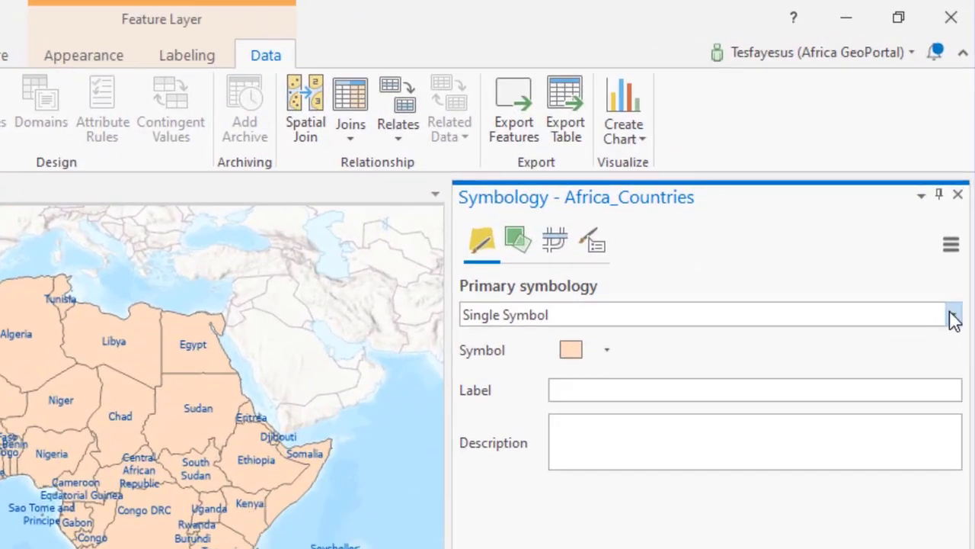
Symbolize the Africa_Countries layer with Unique Values based on the TOTPOP field
click(957, 236)
click(571, 438)
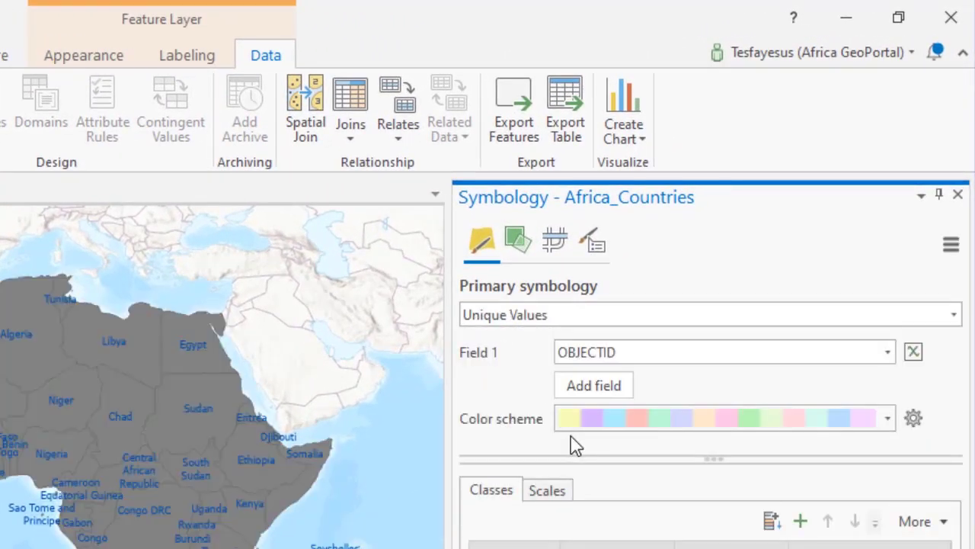
click(887, 353)
click(609, 533)
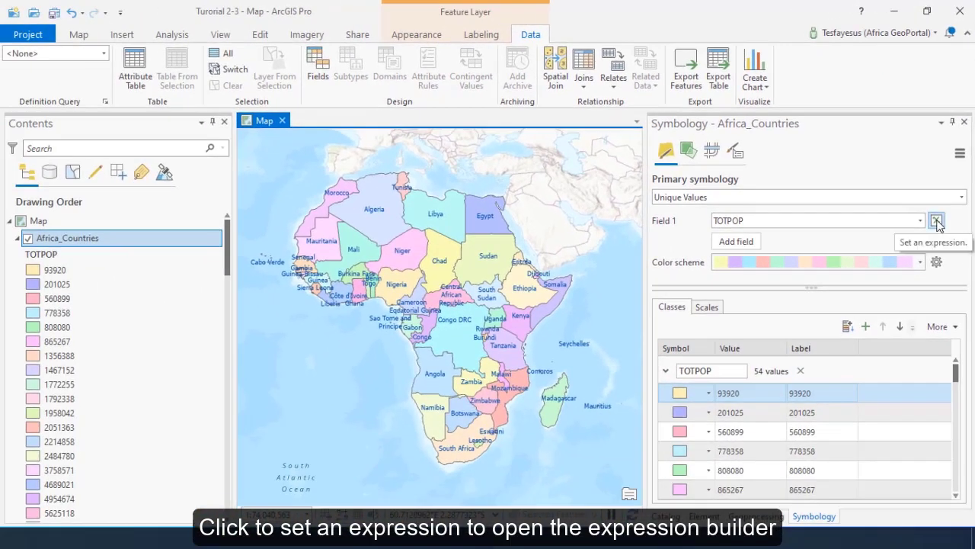
Replace the Arcade expression for the TOTPOP symbology field with the code copied from the Custom code Symbology file in Notepad
click(936, 221)
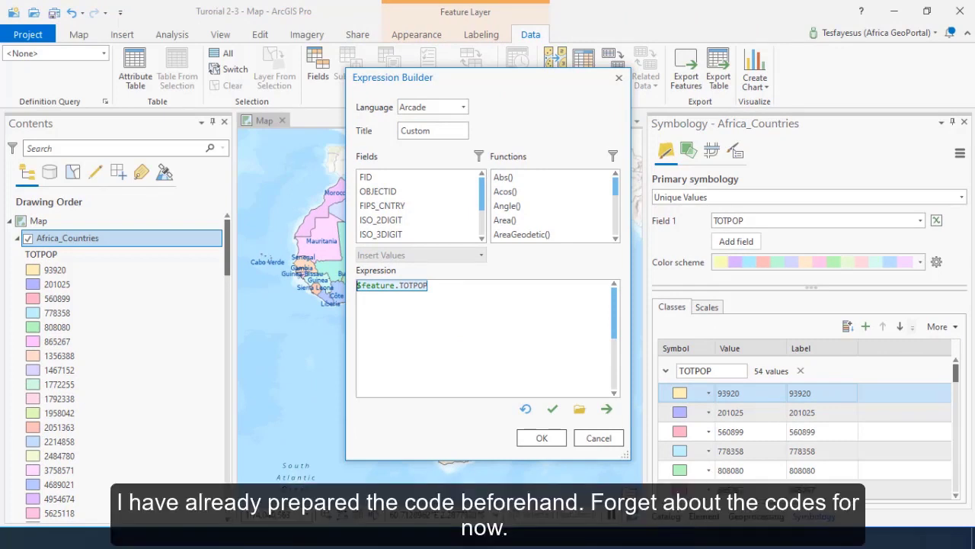
click(374, 537)
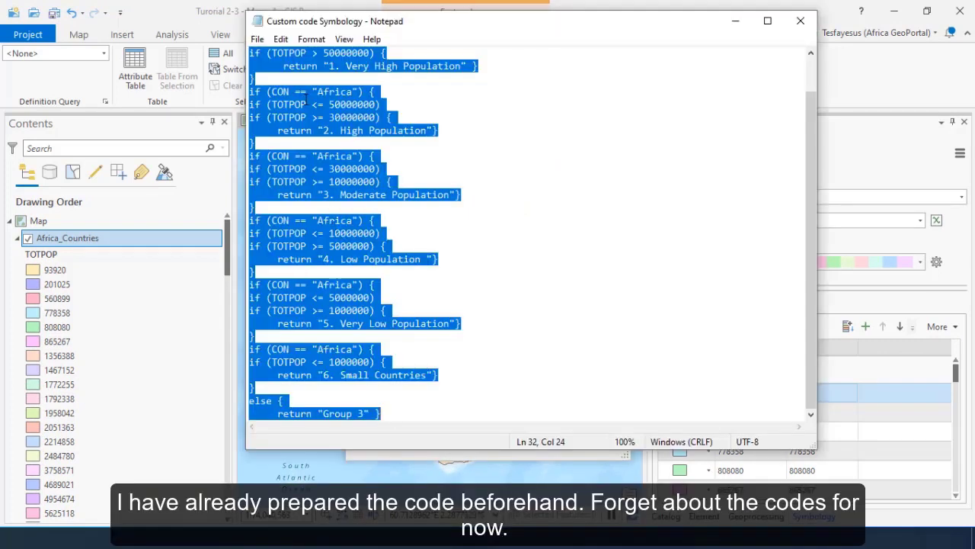
right_click(307, 100)
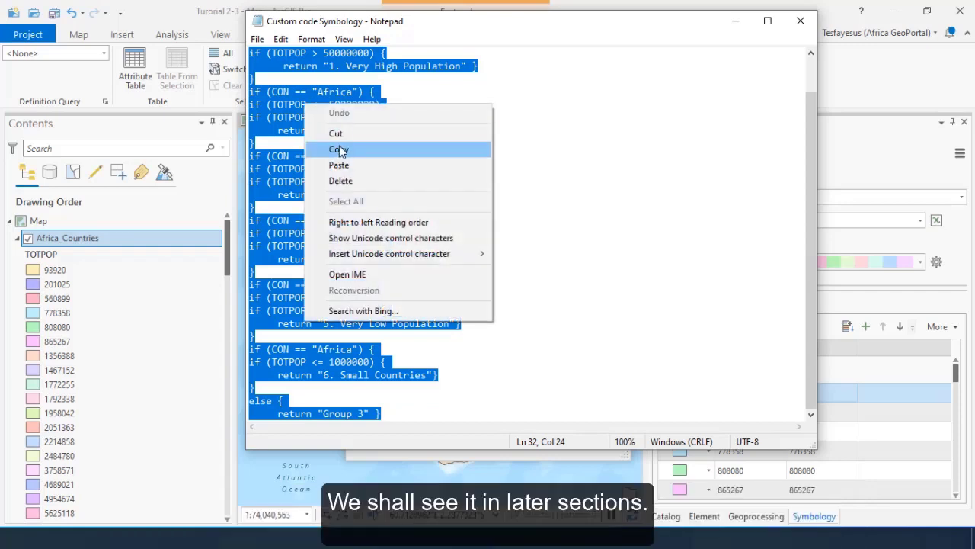
click(343, 148)
click(735, 21)
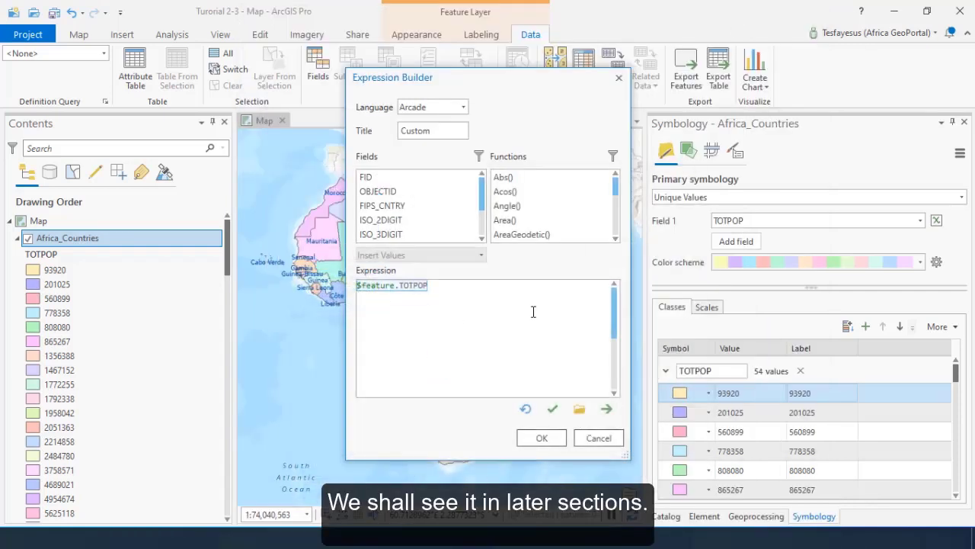
drag(448, 286, 337, 287)
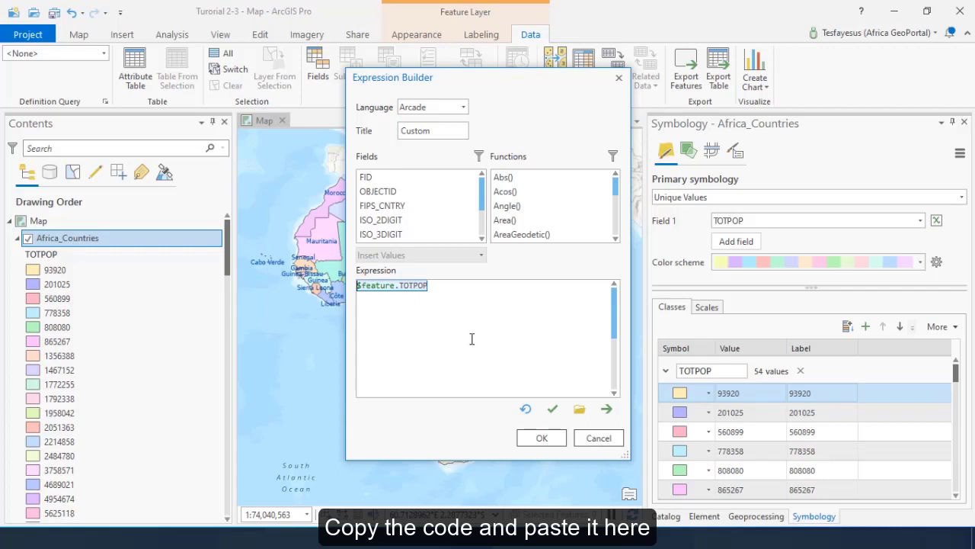
key(ctrl+v)
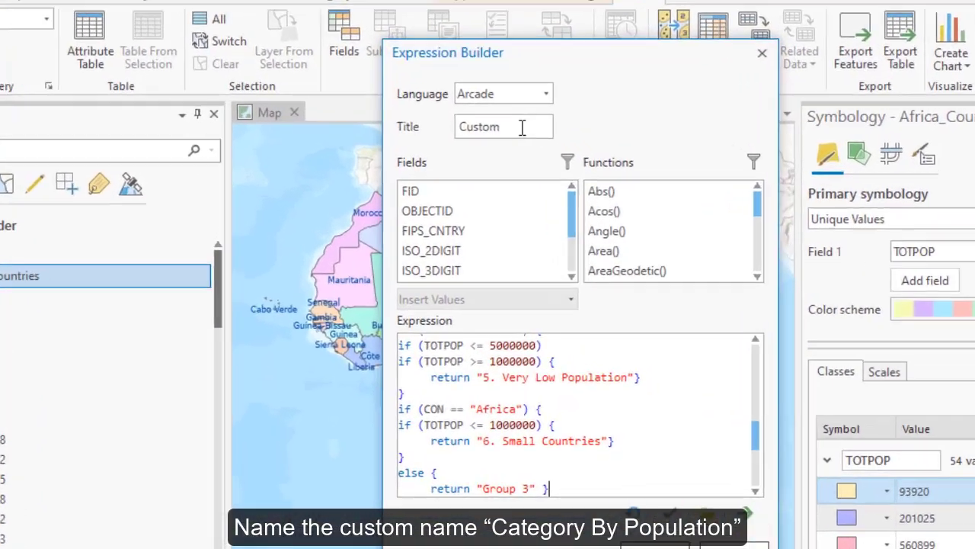
Title the Arcade expression Category By Population, verify the code, and apply it to the symbology
drag(446, 131, 364, 132)
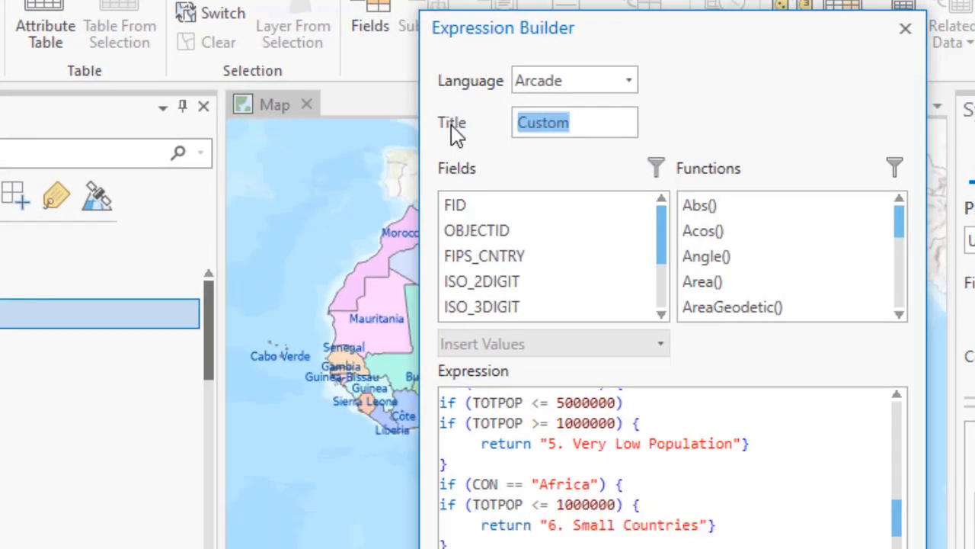
text(Cate)
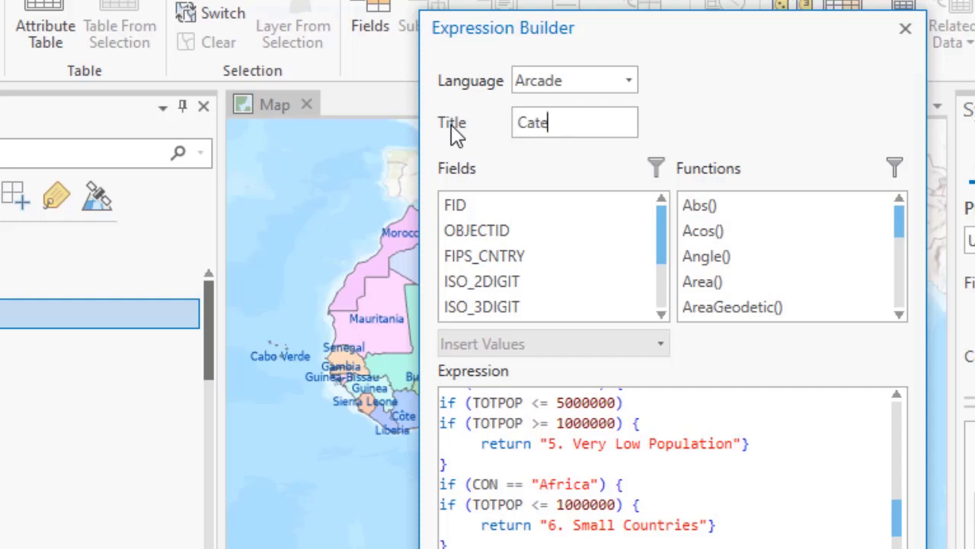
text(gory By )
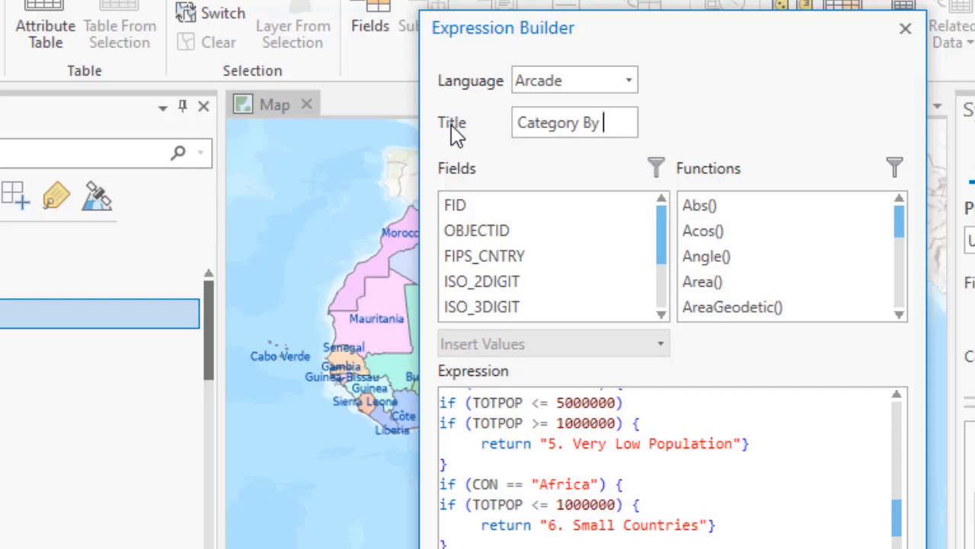
text(Popula)
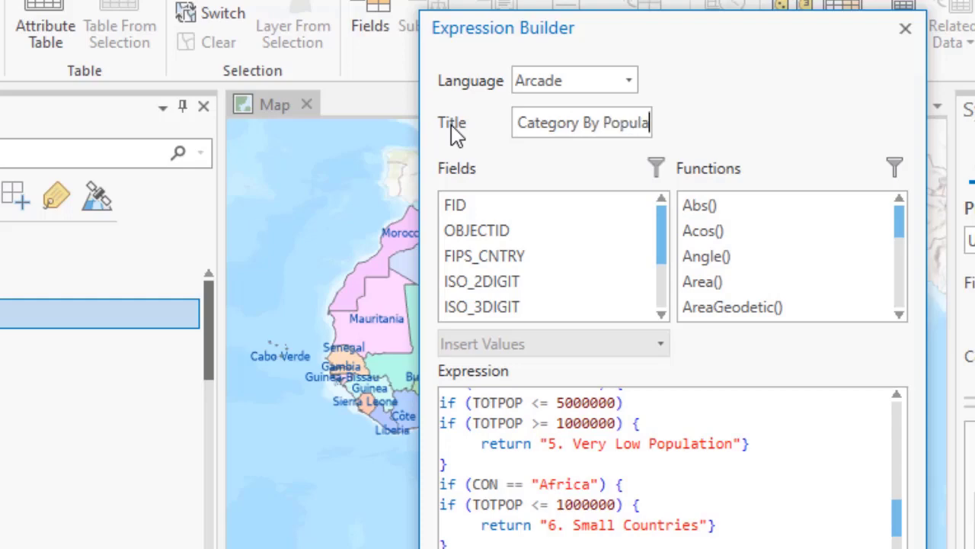
text(tion)
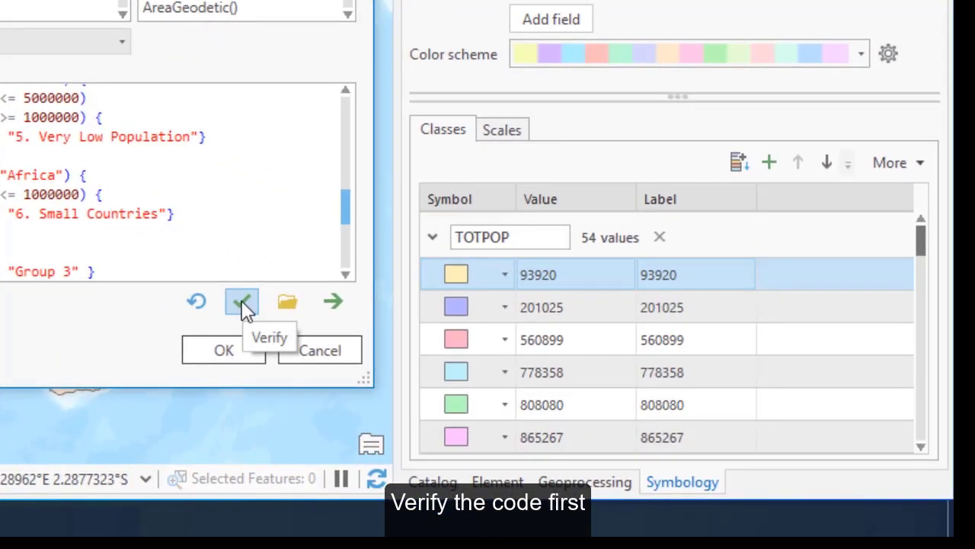
click(242, 300)
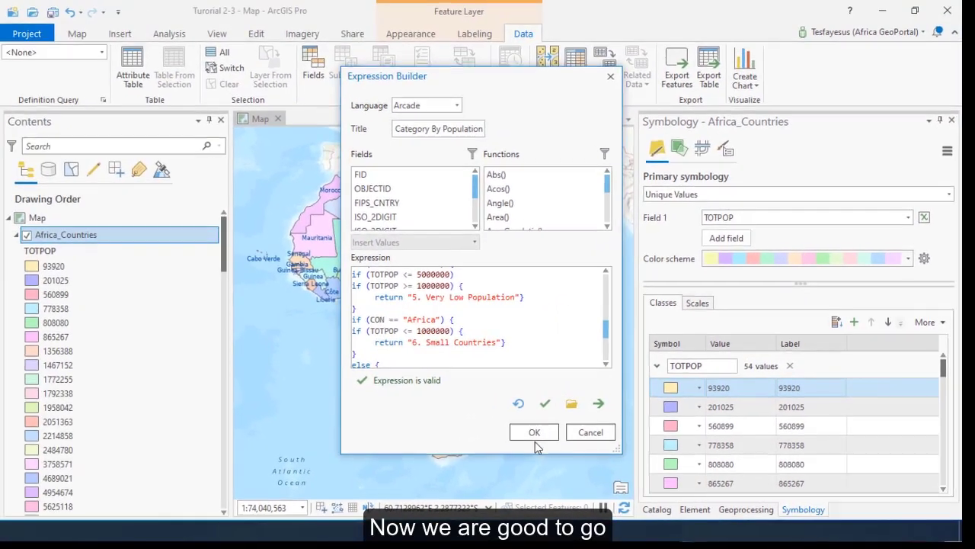
click(535, 433)
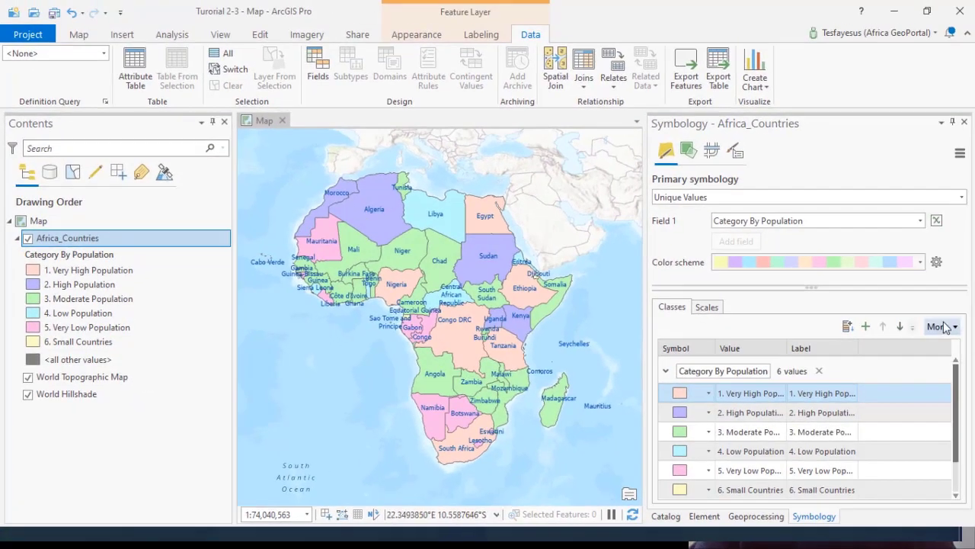
Turn off showing all other values in the Category By Population symbology classes
click(954, 327)
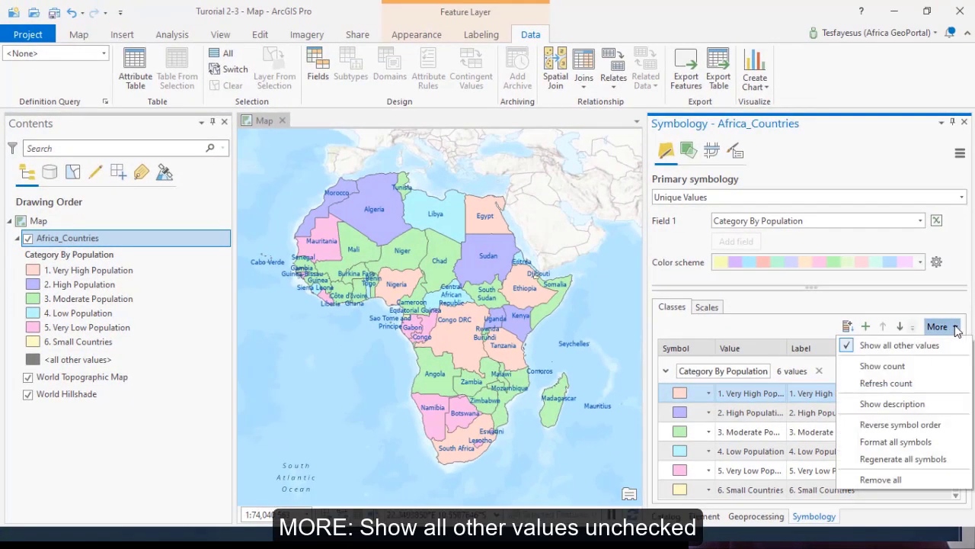
click(850, 347)
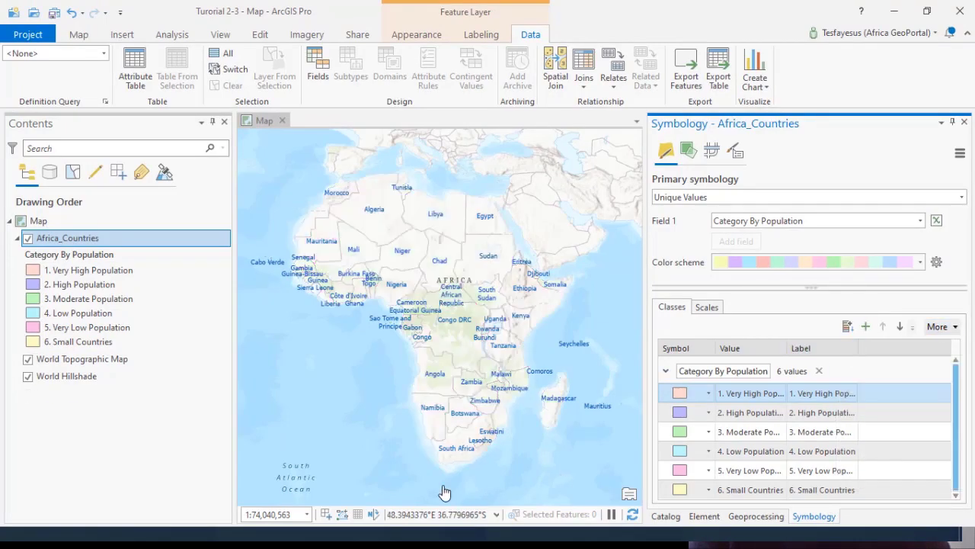